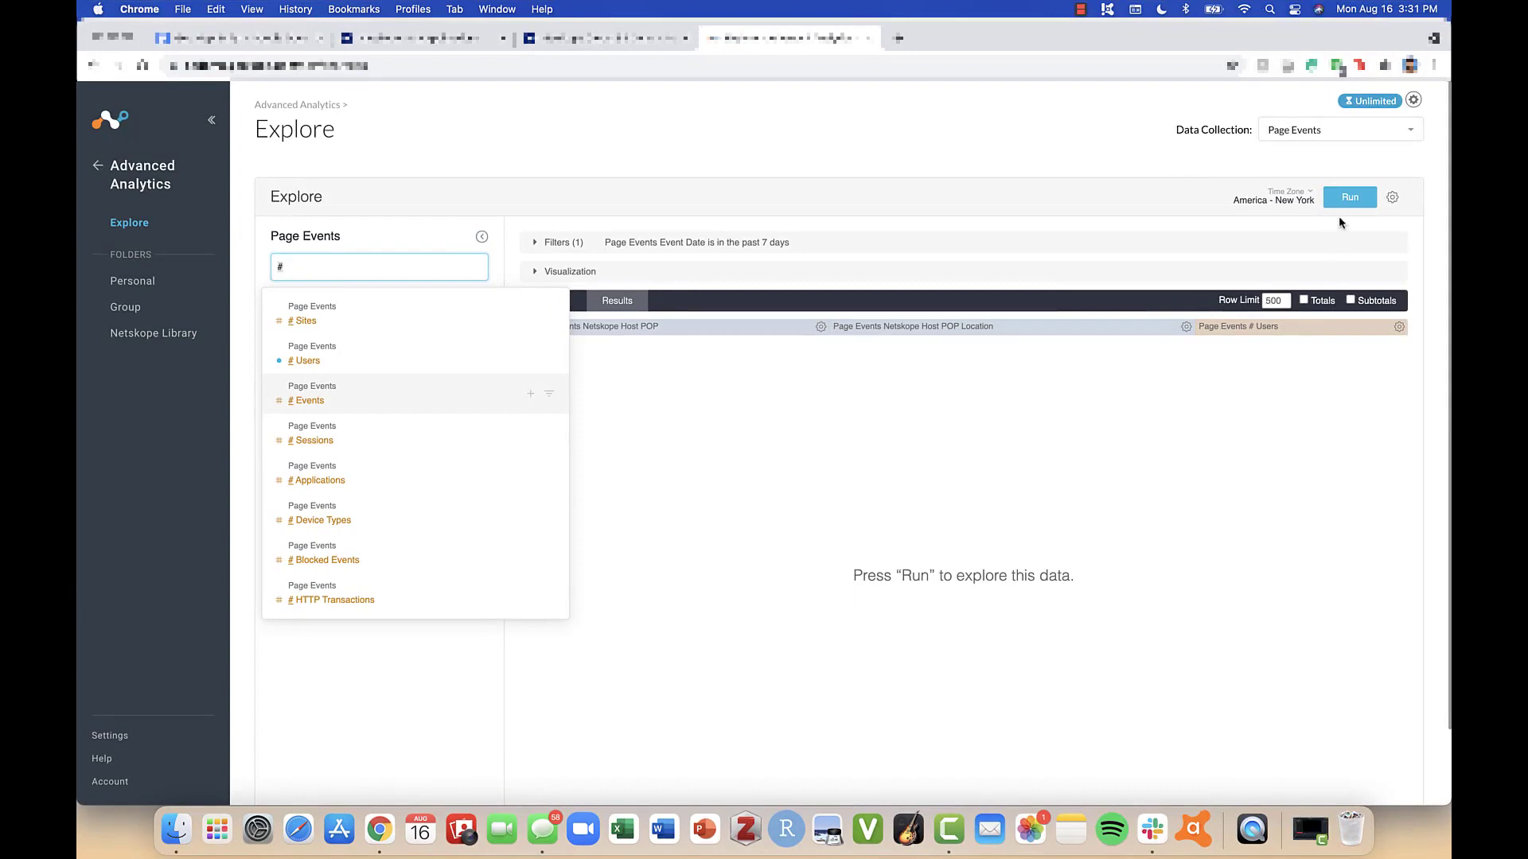
- Run the Page Events query, set the Event Date filter to the past 30 days, and rerun it
{"action": "left_click", "coordinate": [1346, 200]}
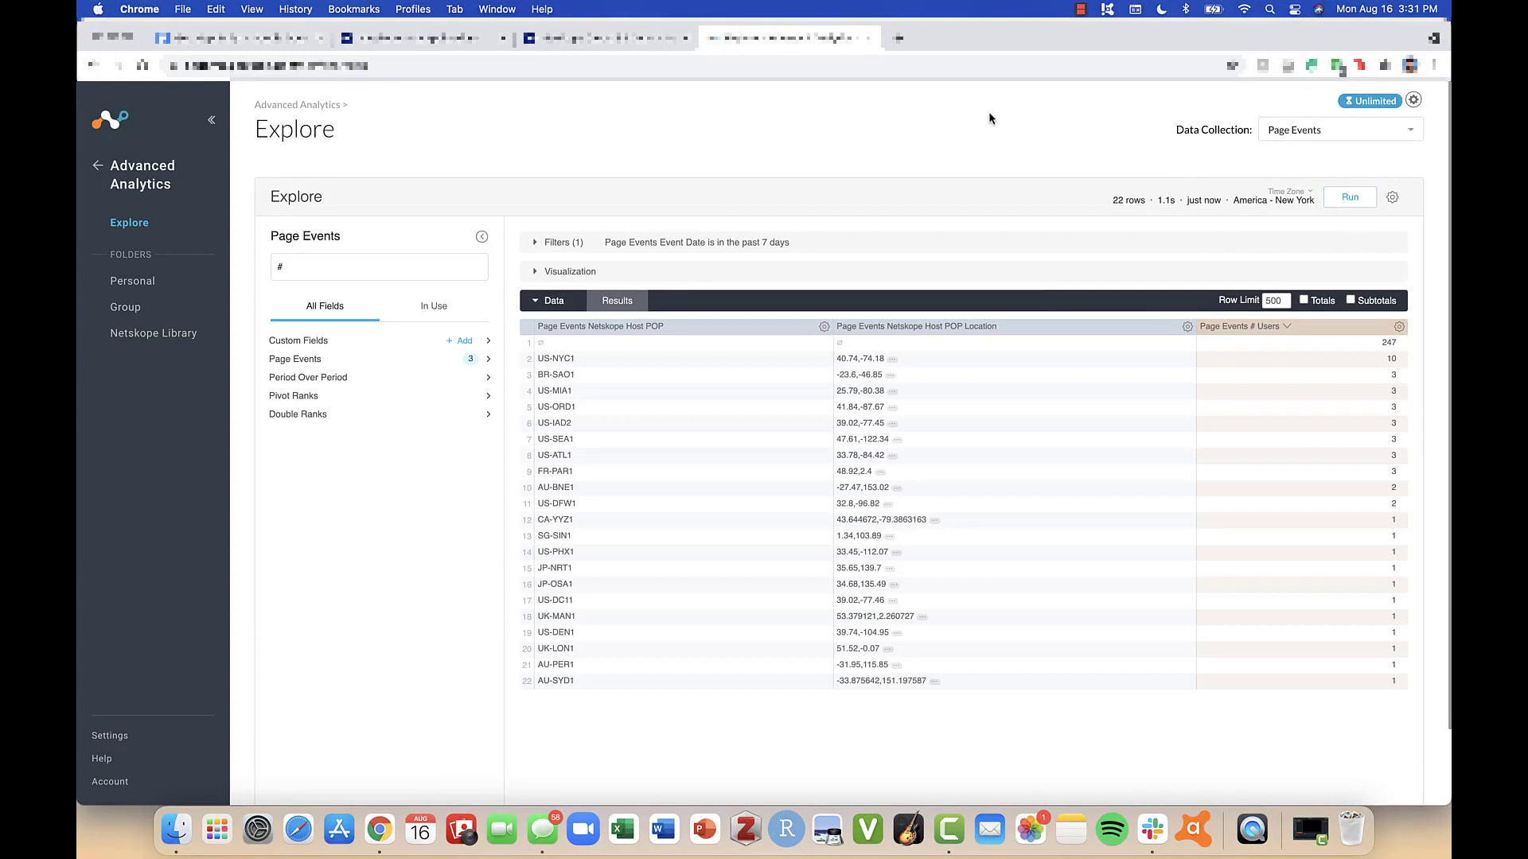
{"action": "left_click", "coordinate": [923, 248]}
{"action": "left_click", "coordinate": [842, 275]}
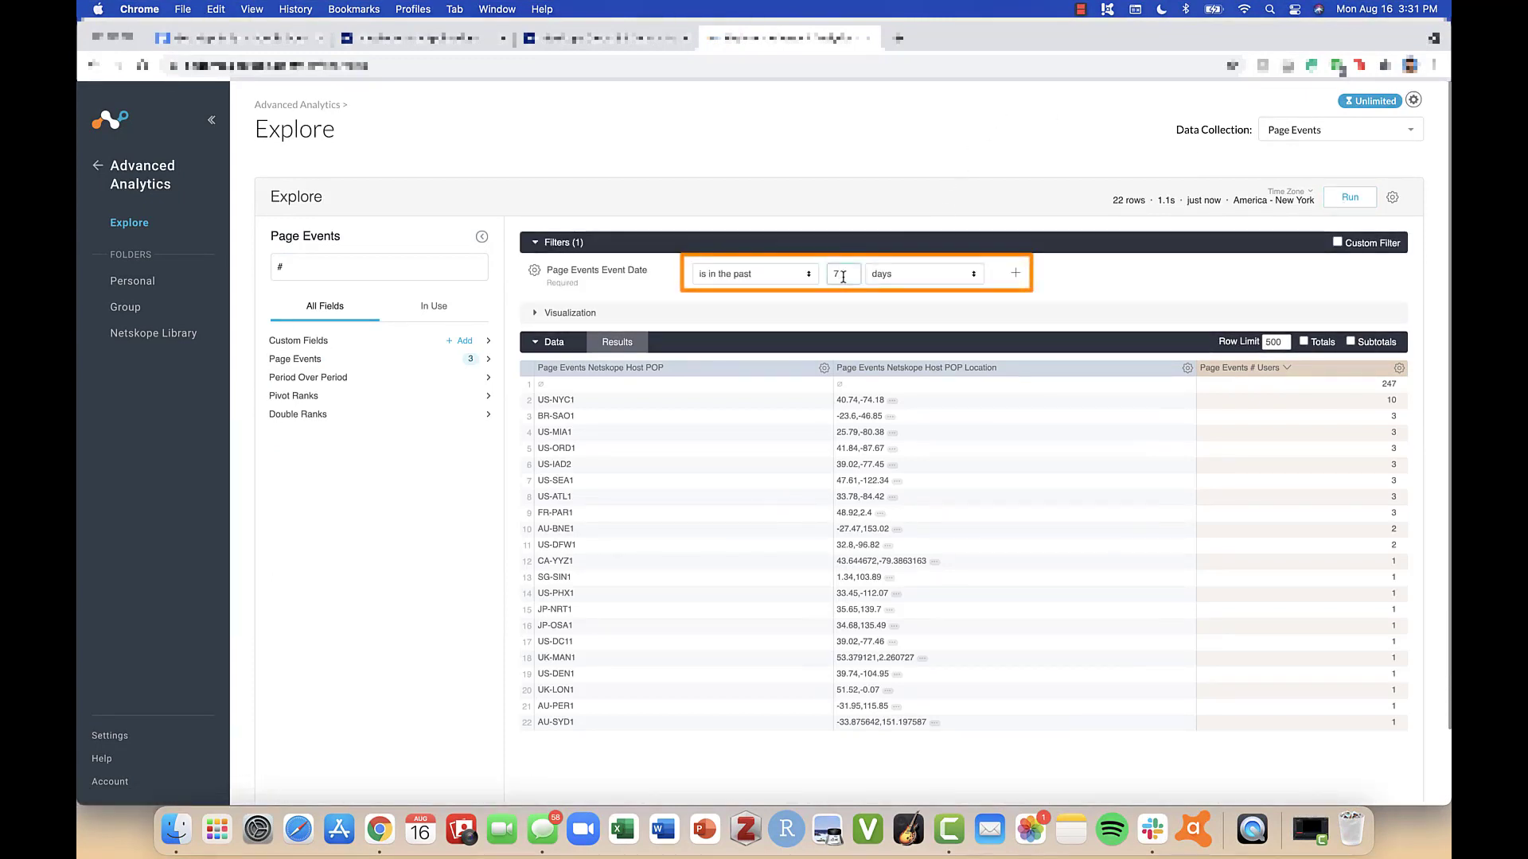
{"action": "type", "text": "30"}
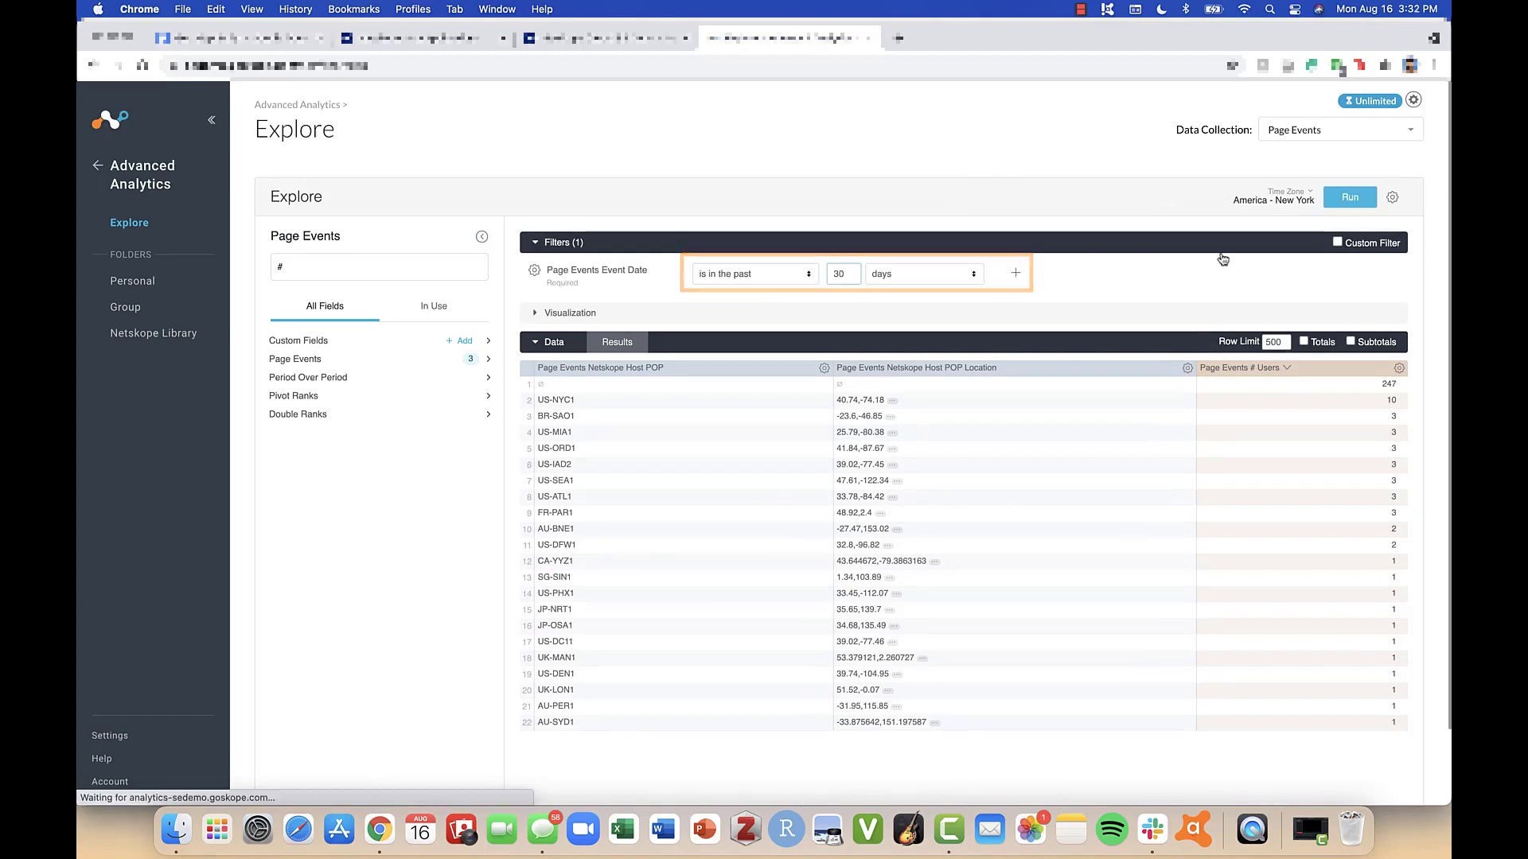
{"action": "left_click", "coordinate": [1348, 199]}
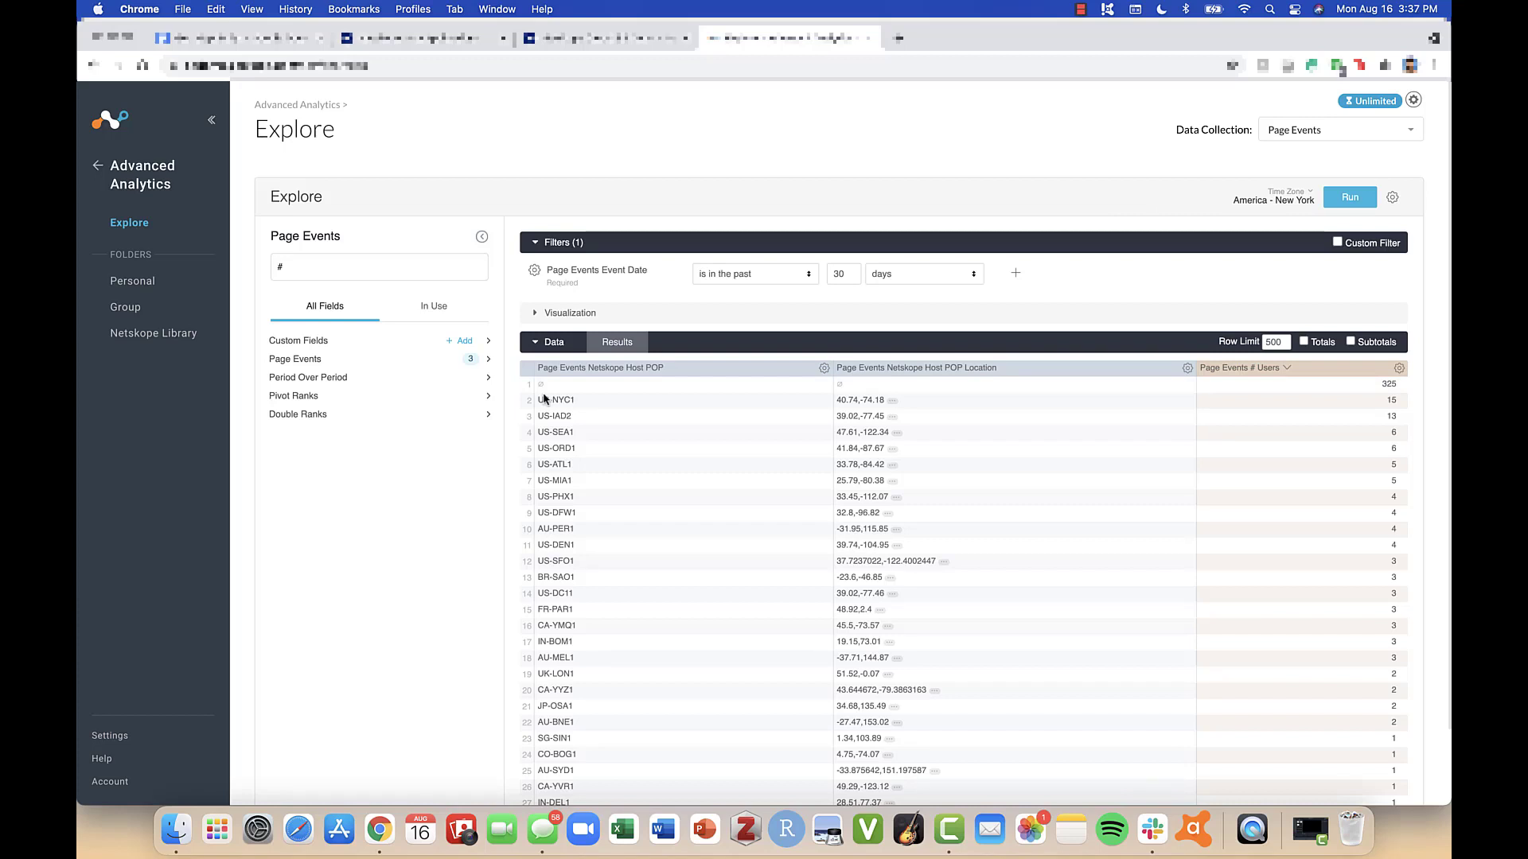
- Add a filter on Netskope Host POP with the condition "is not null"
{"action": "left_click", "coordinate": [824, 370]}
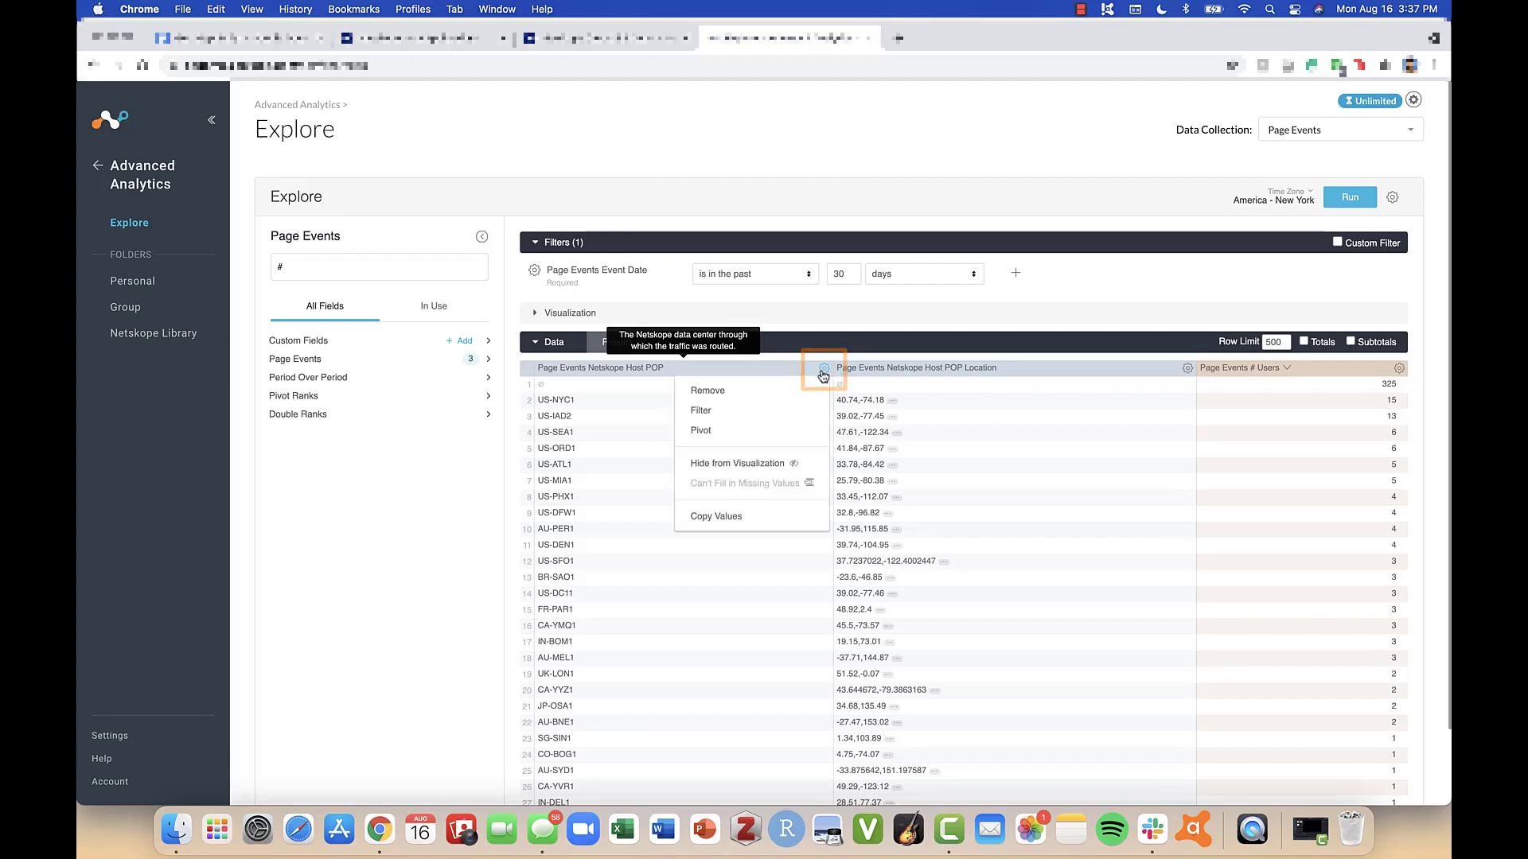
{"action": "left_click", "coordinate": [805, 417]}
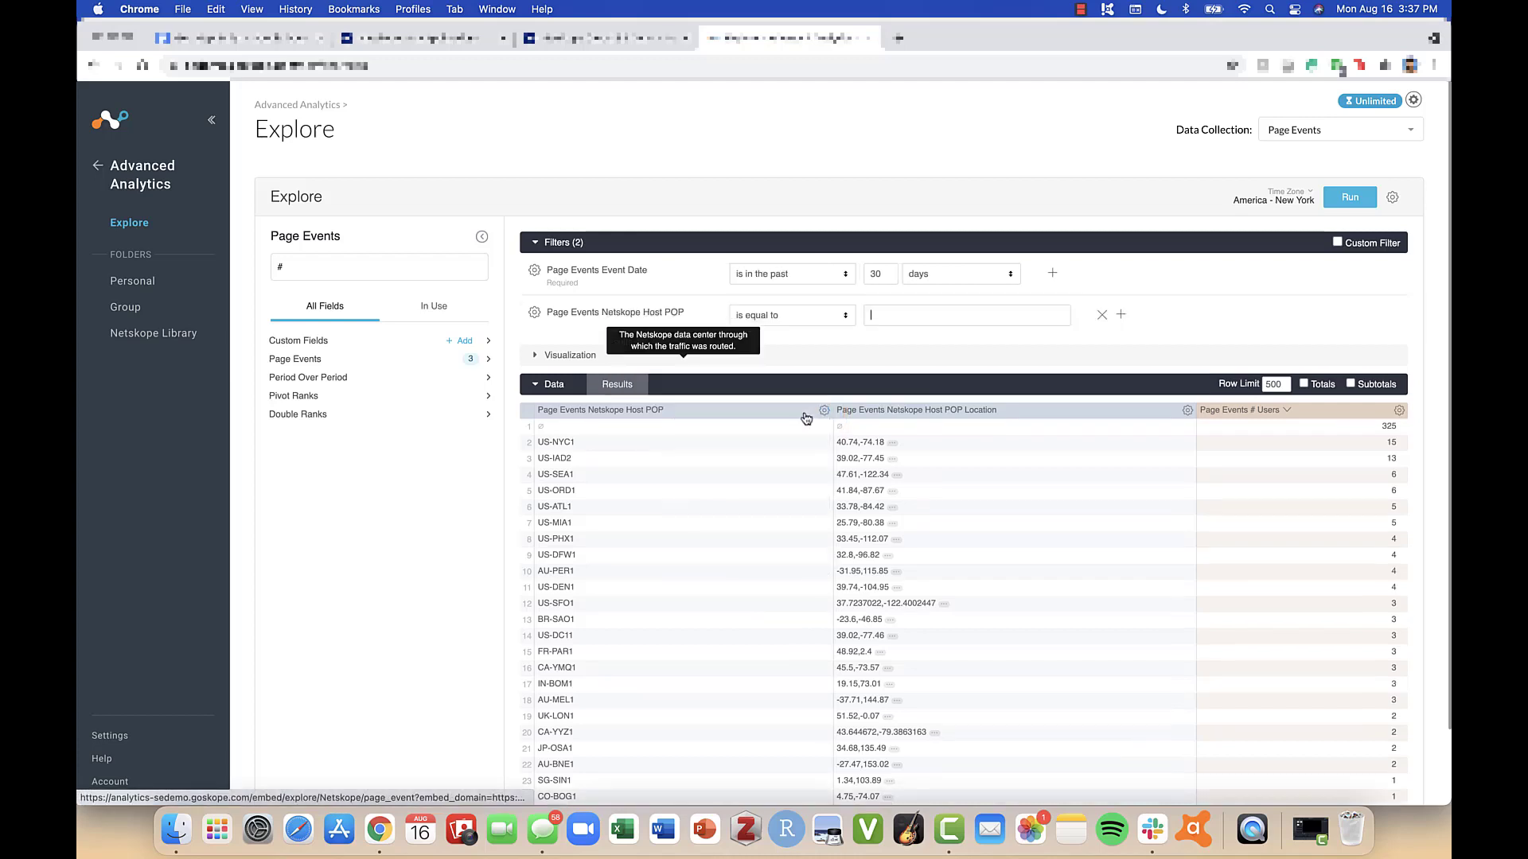
{"action": "left_click", "coordinate": [845, 318]}
{"action": "left_click", "coordinate": [761, 509]}
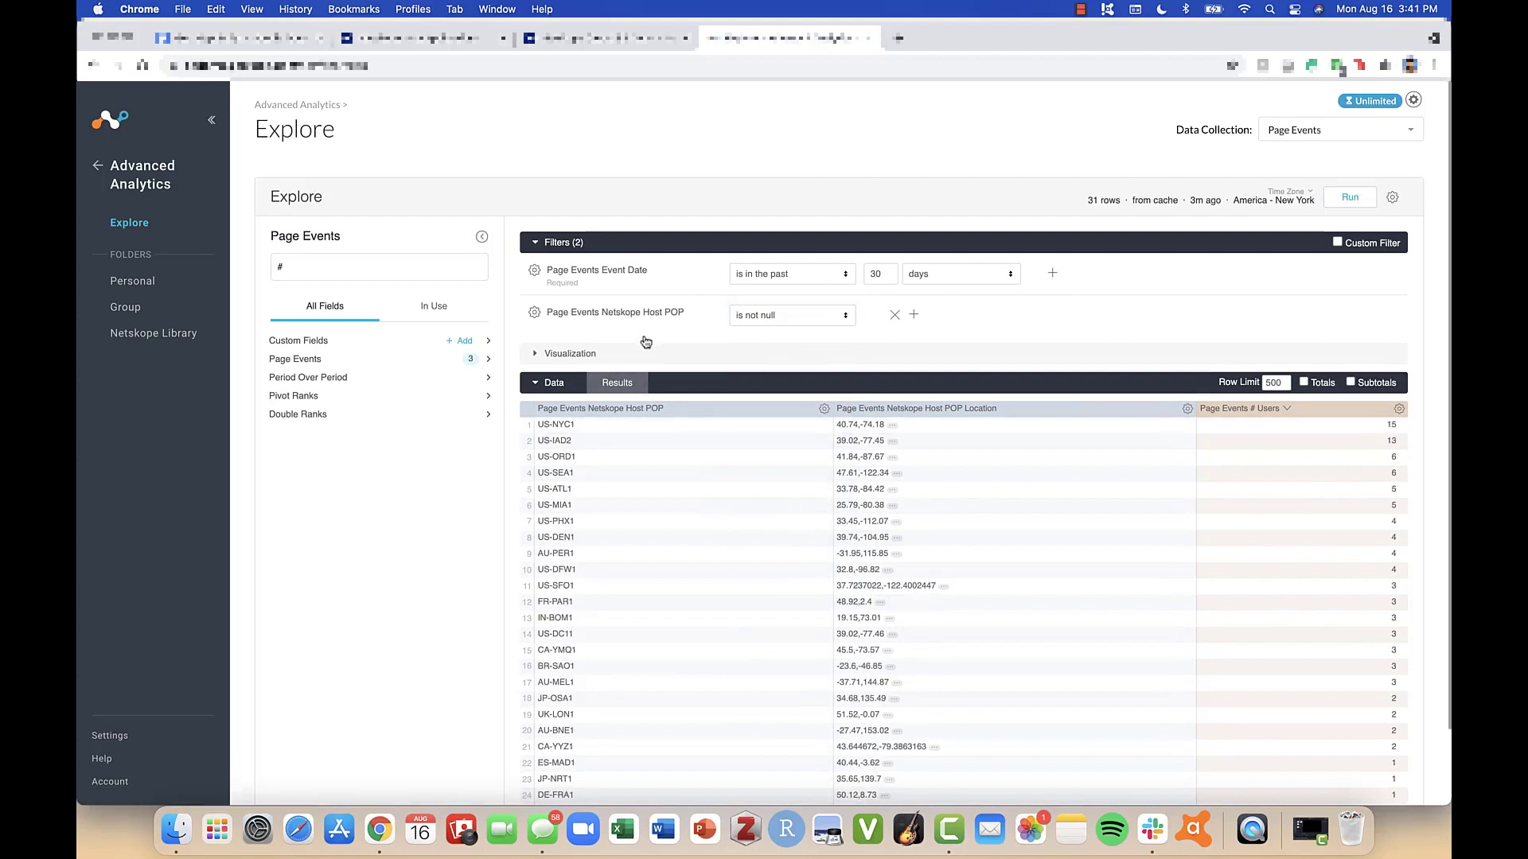
- Show the map visualization with the field picker collapsed and open the map's edit settings
{"action": "left_click", "coordinate": [645, 347]}
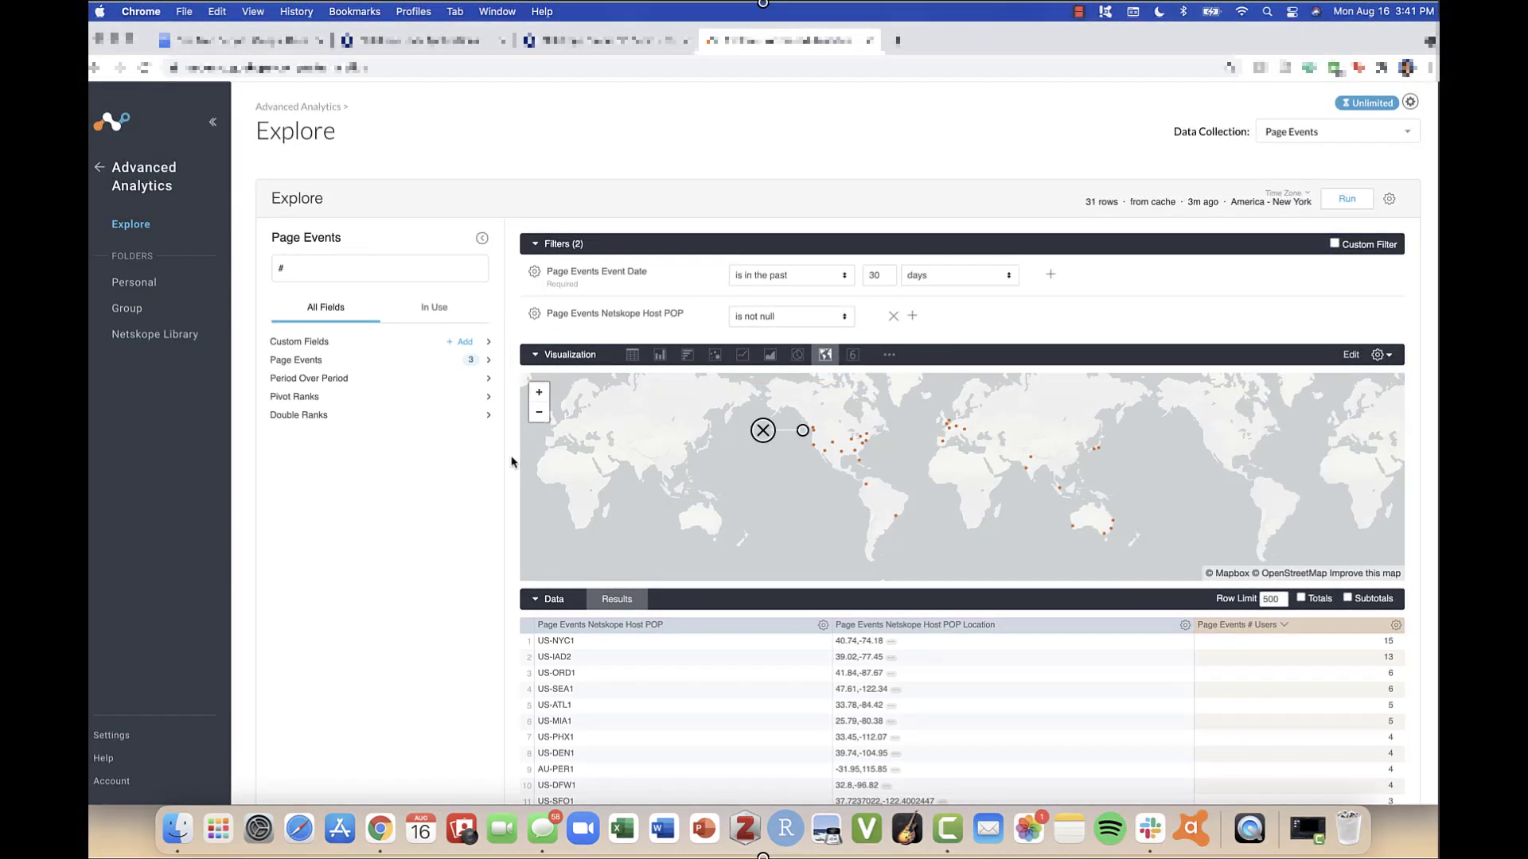
{"action": "left_click", "coordinate": [481, 238]}
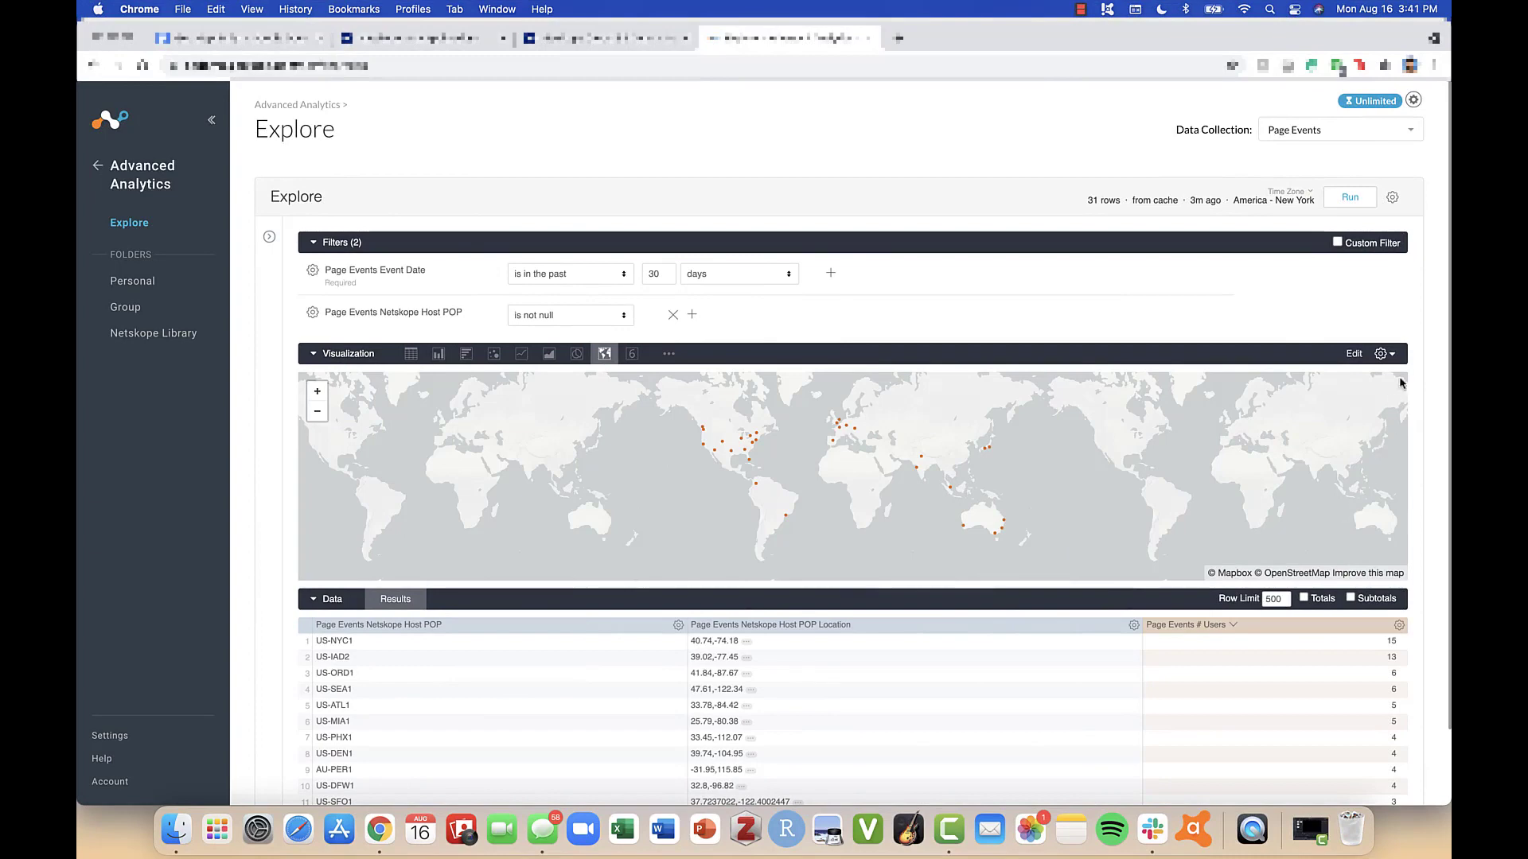
{"action": "left_click", "coordinate": [1386, 354]}
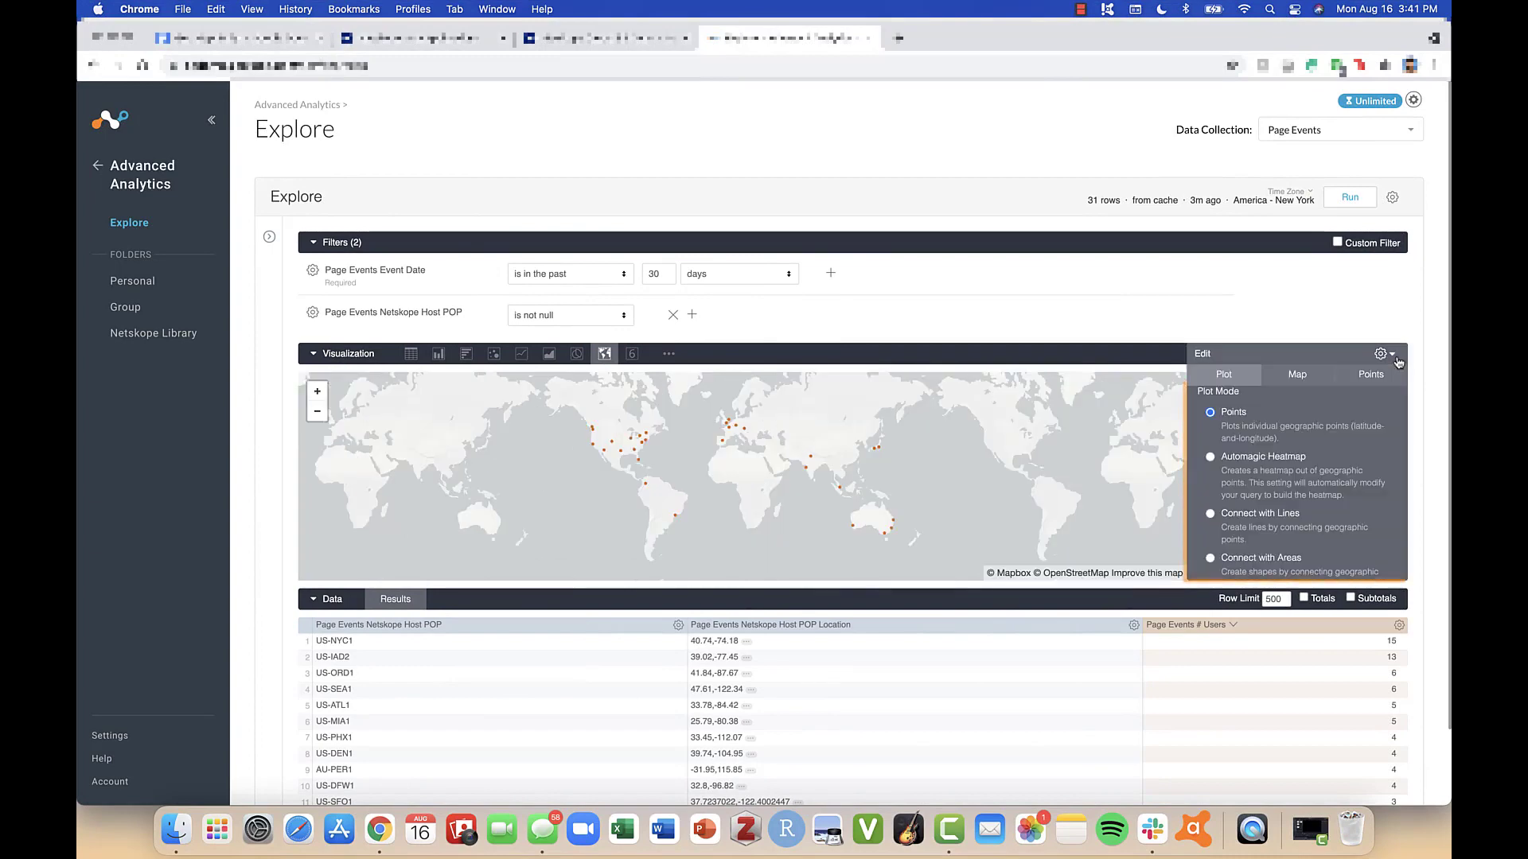
- Try the Automagic Heatmap, Connect with Lines and Connect with Areas plot modes, and restore Points
{"action": "left_click", "coordinate": [1211, 457]}
{"action": "scroll", "coordinate": [1265, 517], "scroll_direction": "down", "scroll_amount": 5}
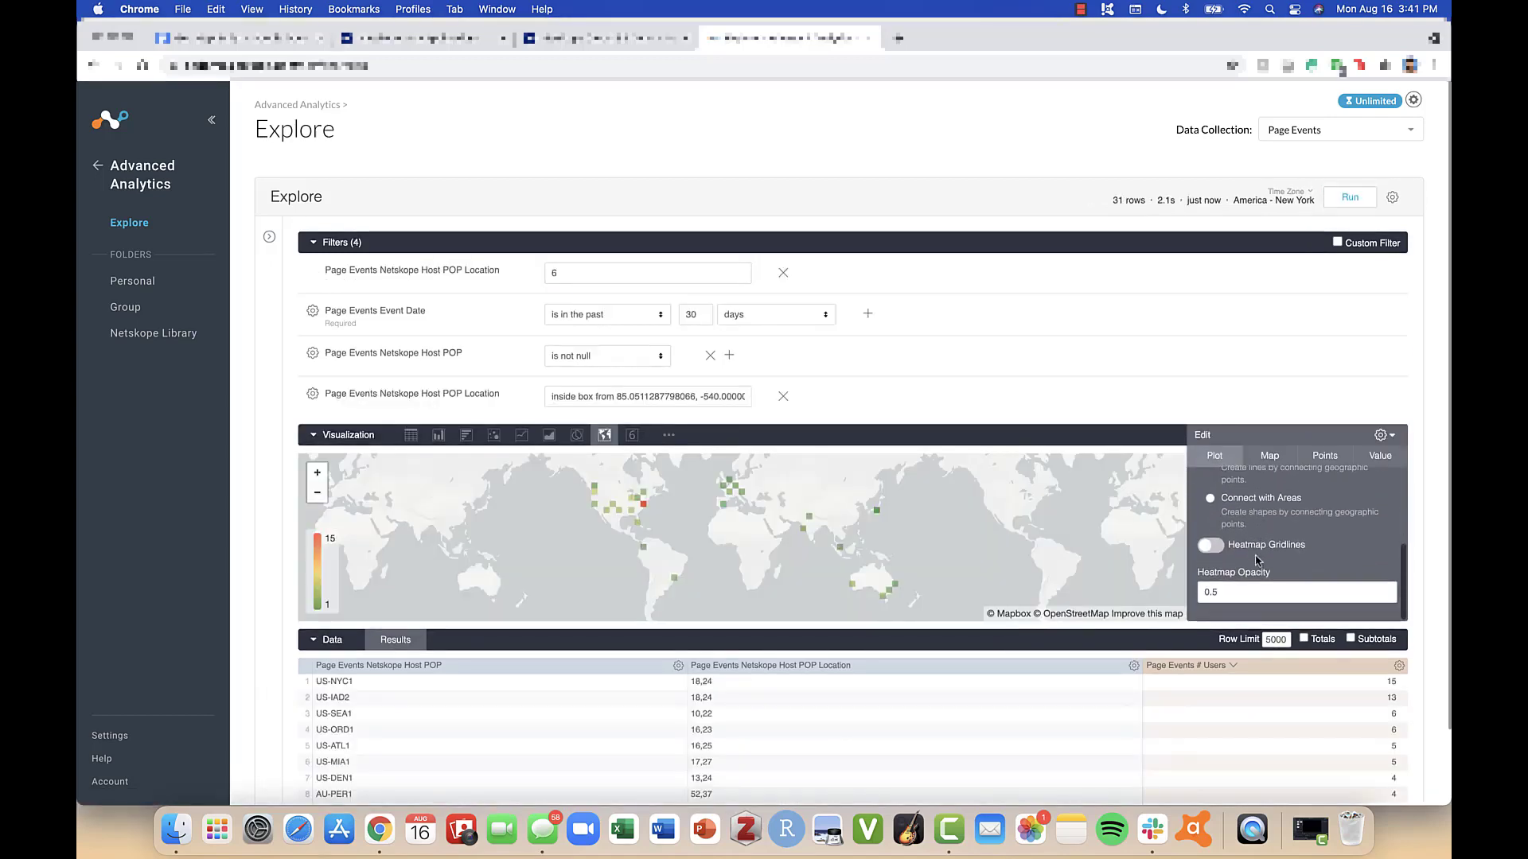
{"action": "scroll", "coordinate": [1268, 517], "scroll_direction": "up", "scroll_amount": 5}
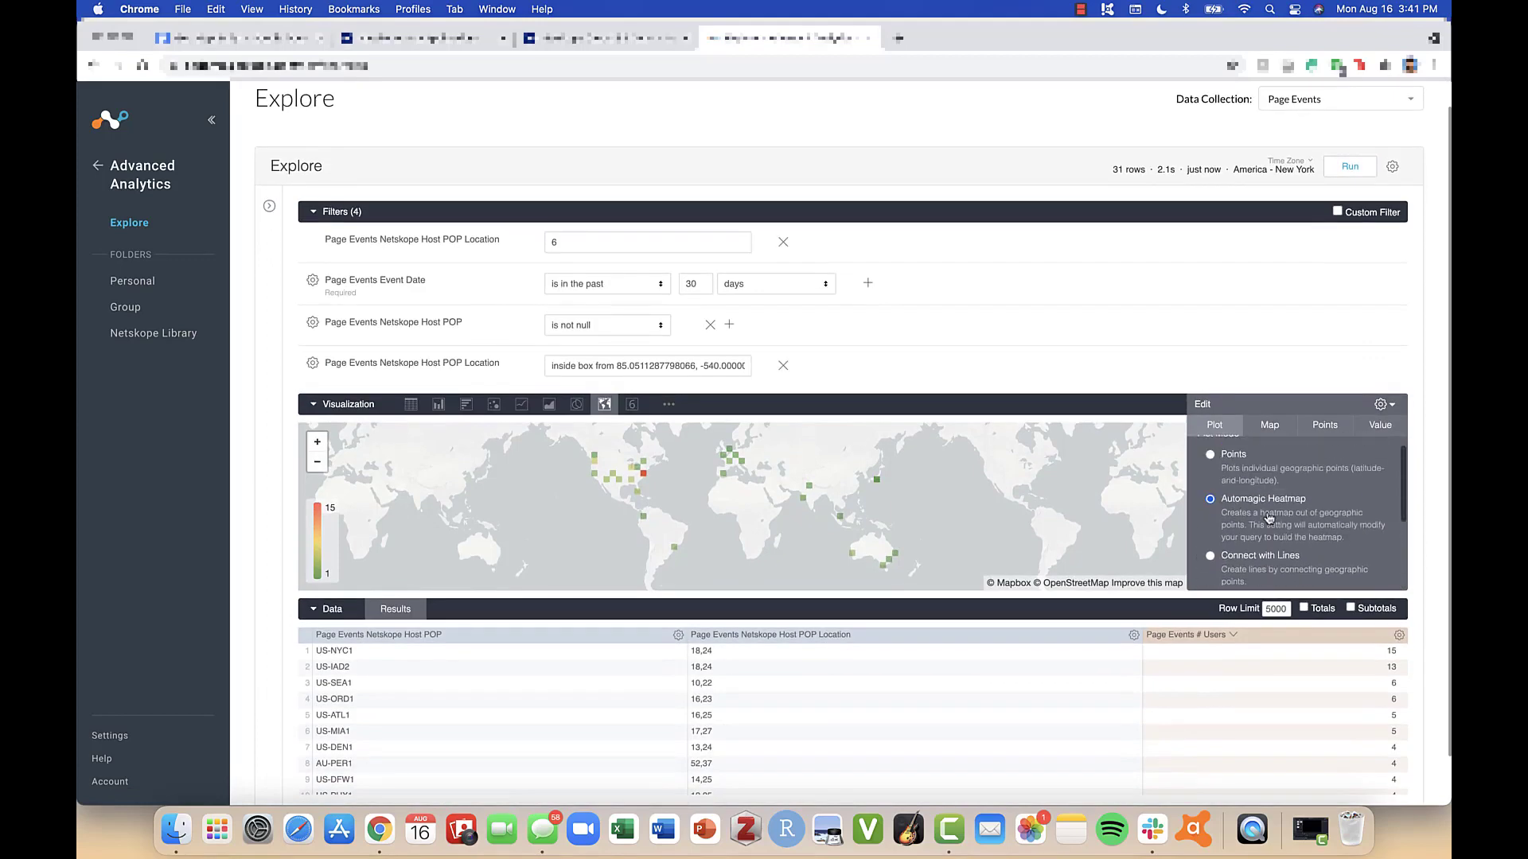
{"action": "left_click", "coordinate": [1210, 574]}
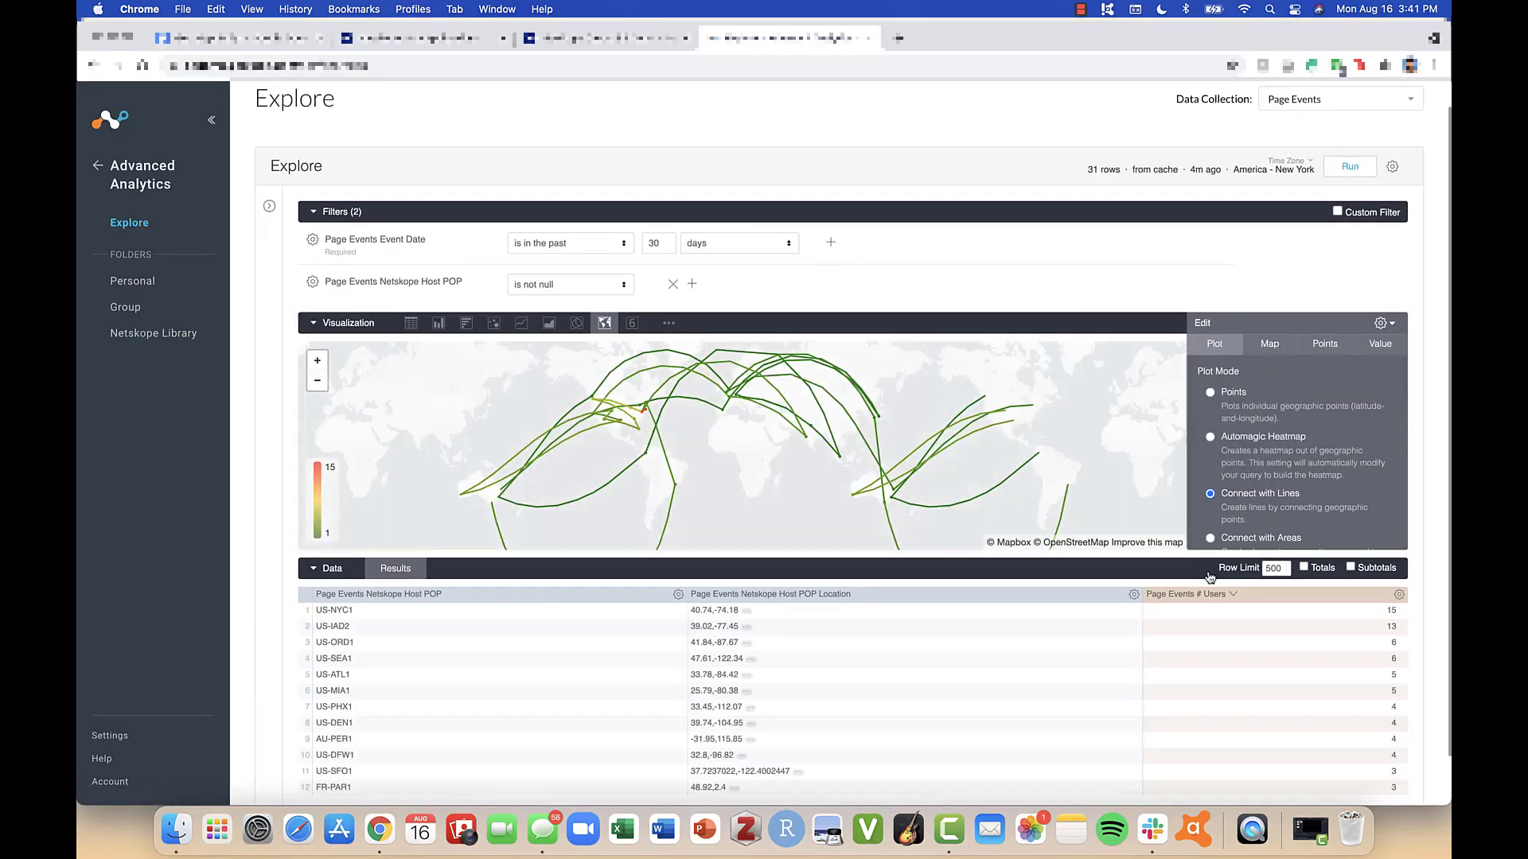
{"action": "left_click", "coordinate": [1210, 539]}
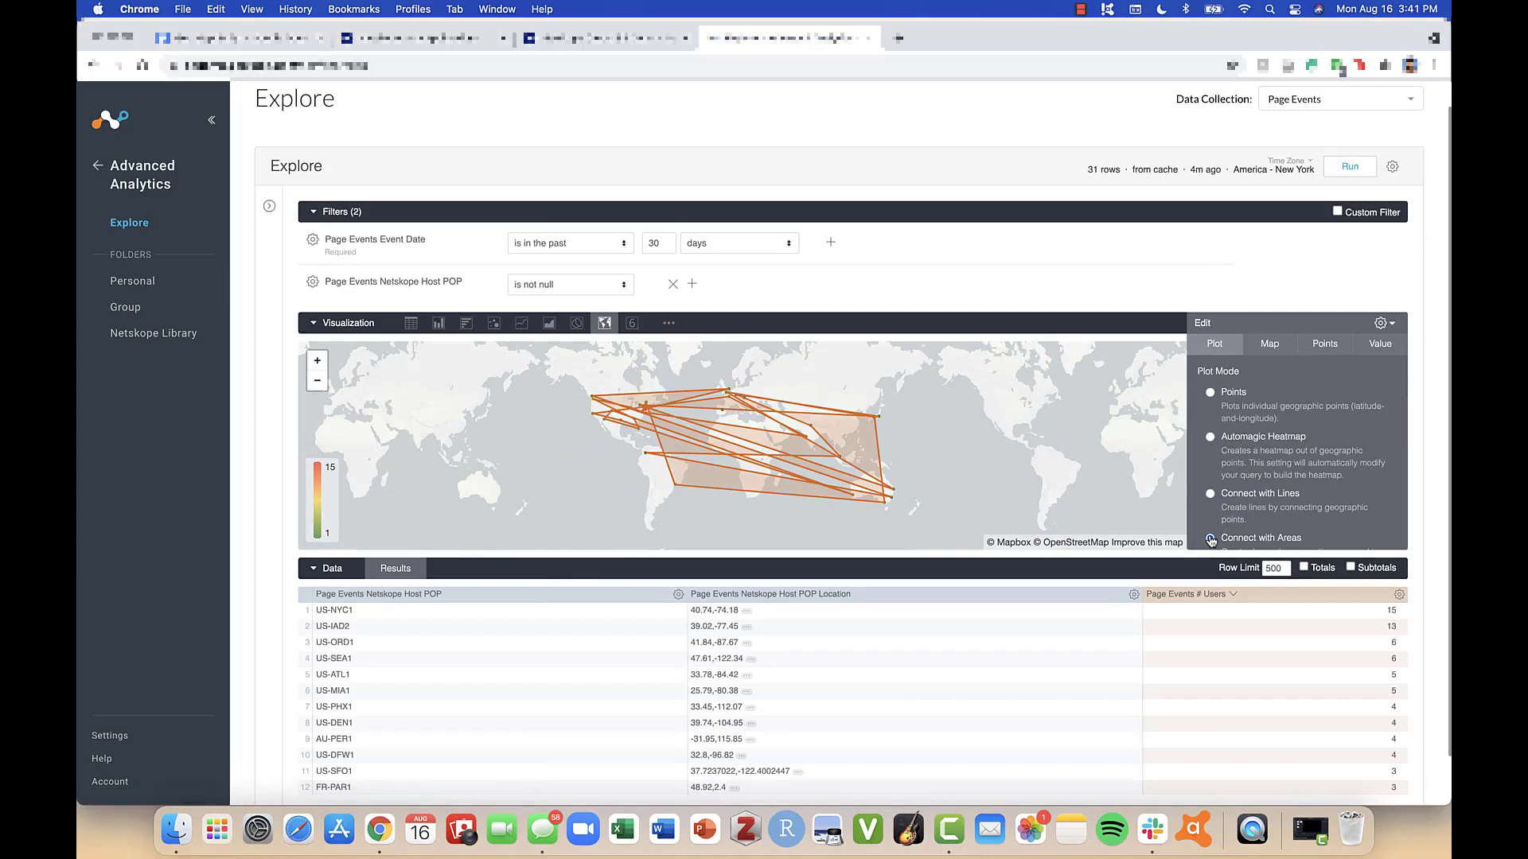
{"action": "left_click", "coordinate": [1210, 394]}
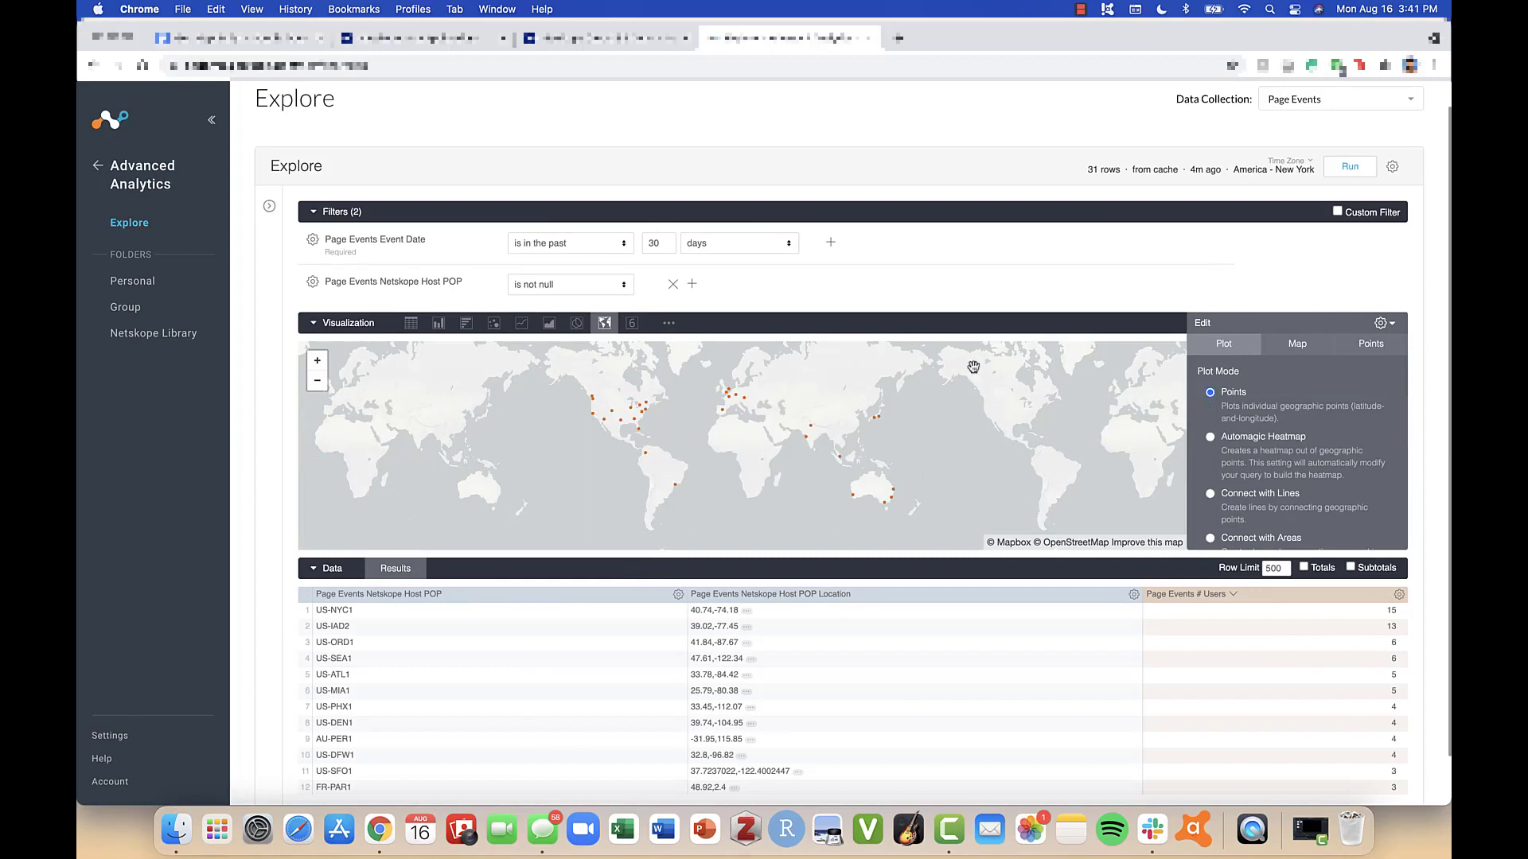
- Pivot the results by Netskope Host POP and rerun the query
{"action": "left_click", "coordinate": [677, 597]}
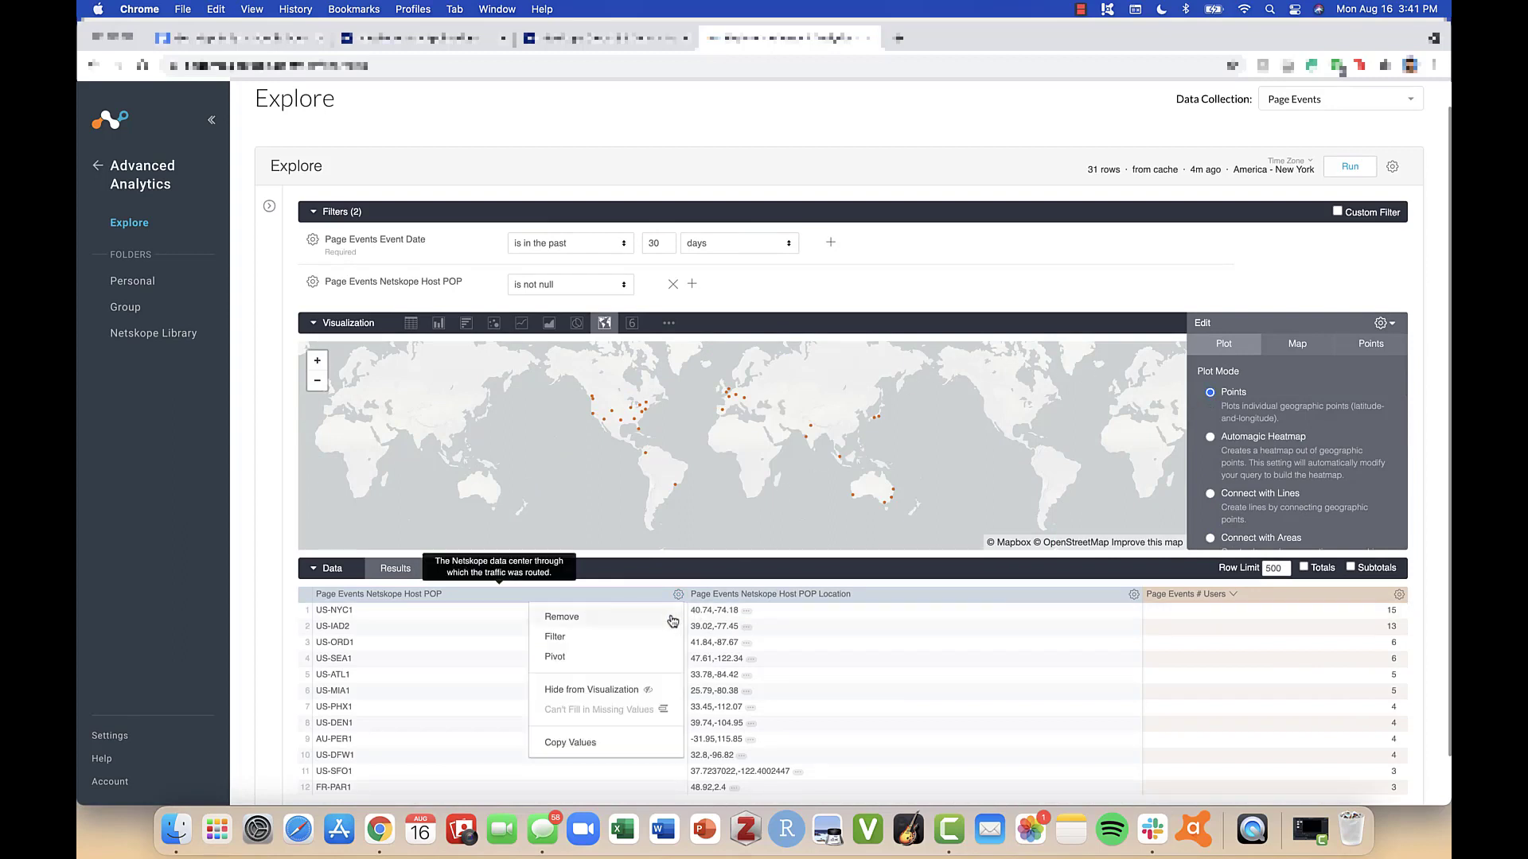
{"action": "left_click", "coordinate": [664, 657]}
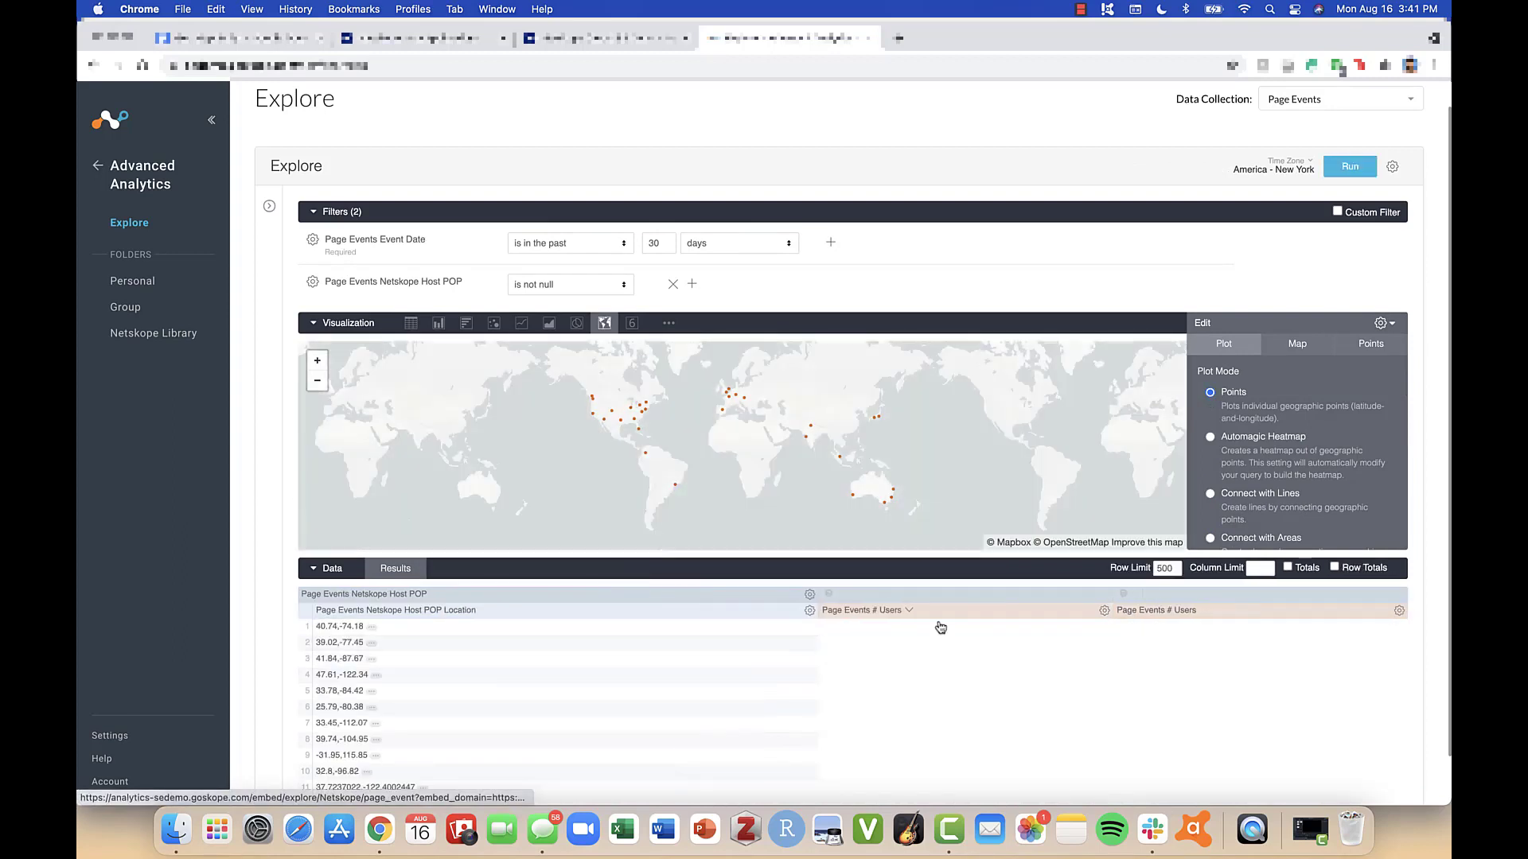
{"action": "left_click", "coordinate": [1341, 165]}
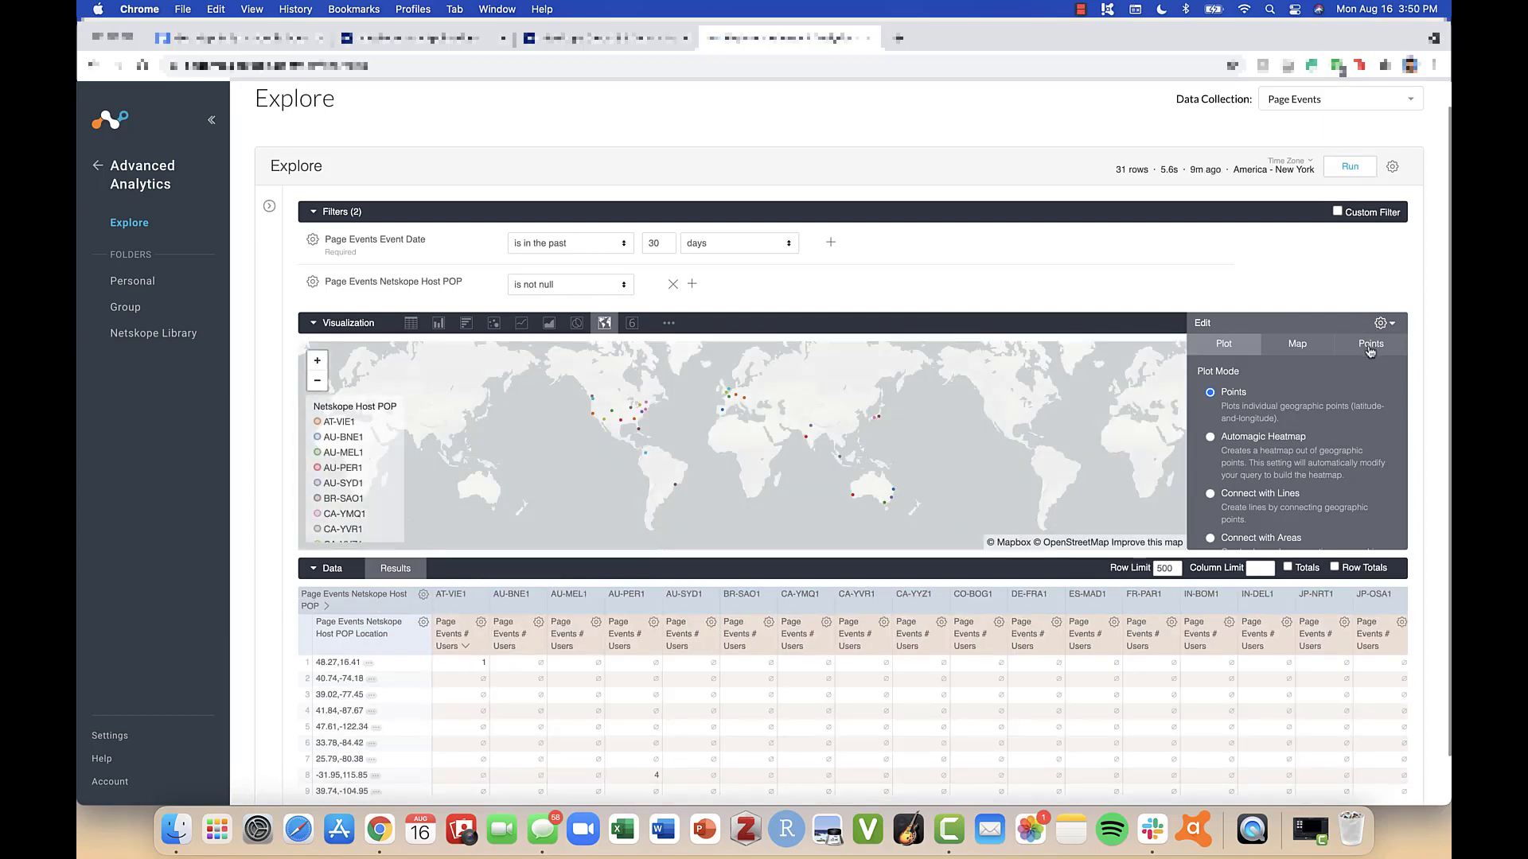
- Open the map's point settings and review the available point types, keeping Circle
{"action": "left_click", "coordinate": [1370, 347]}
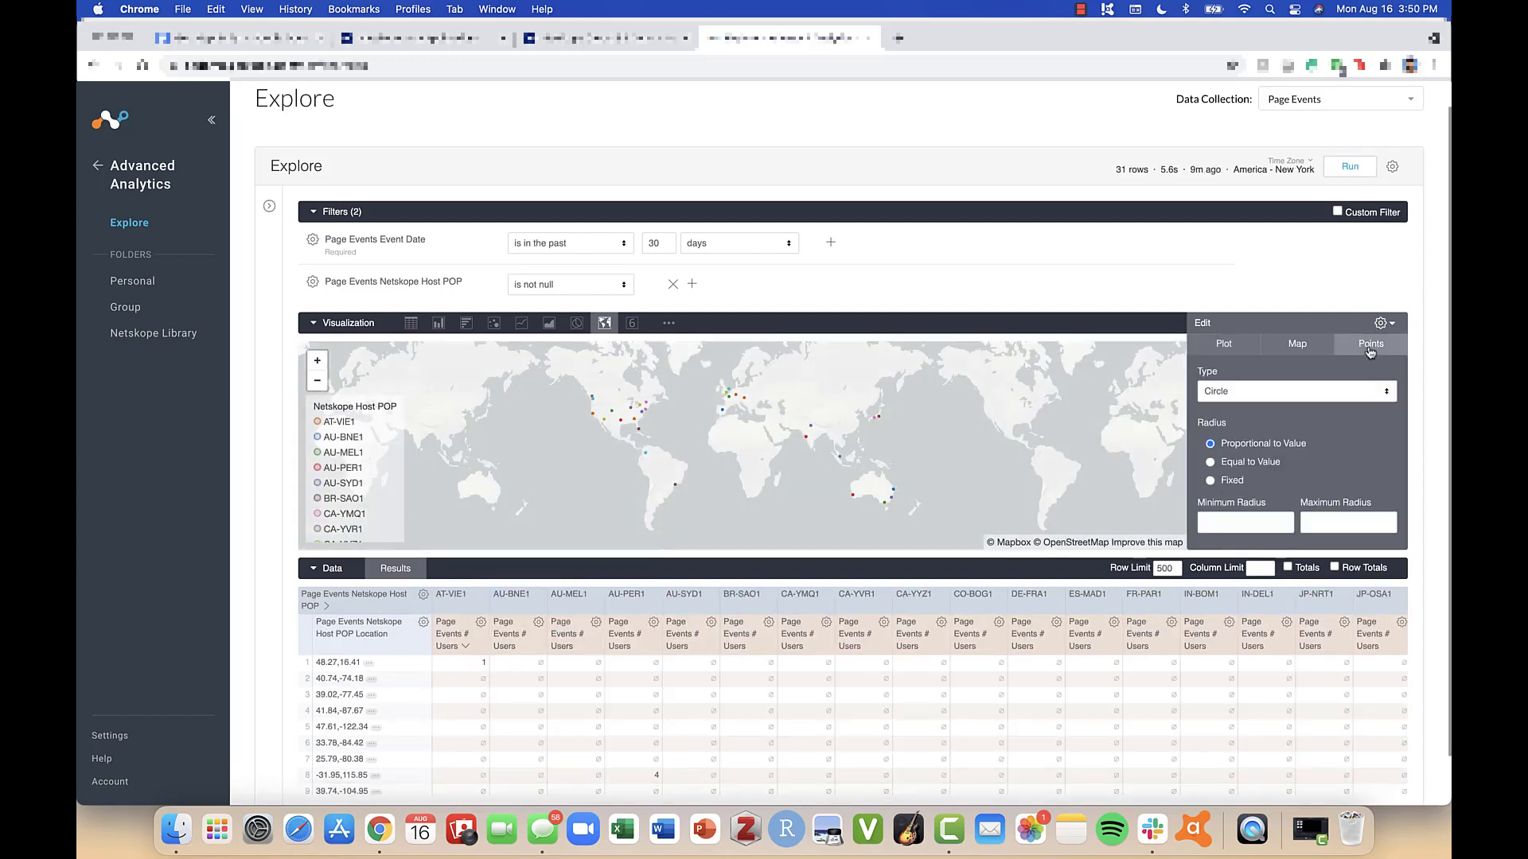
{"action": "left_click", "coordinate": [1389, 393]}
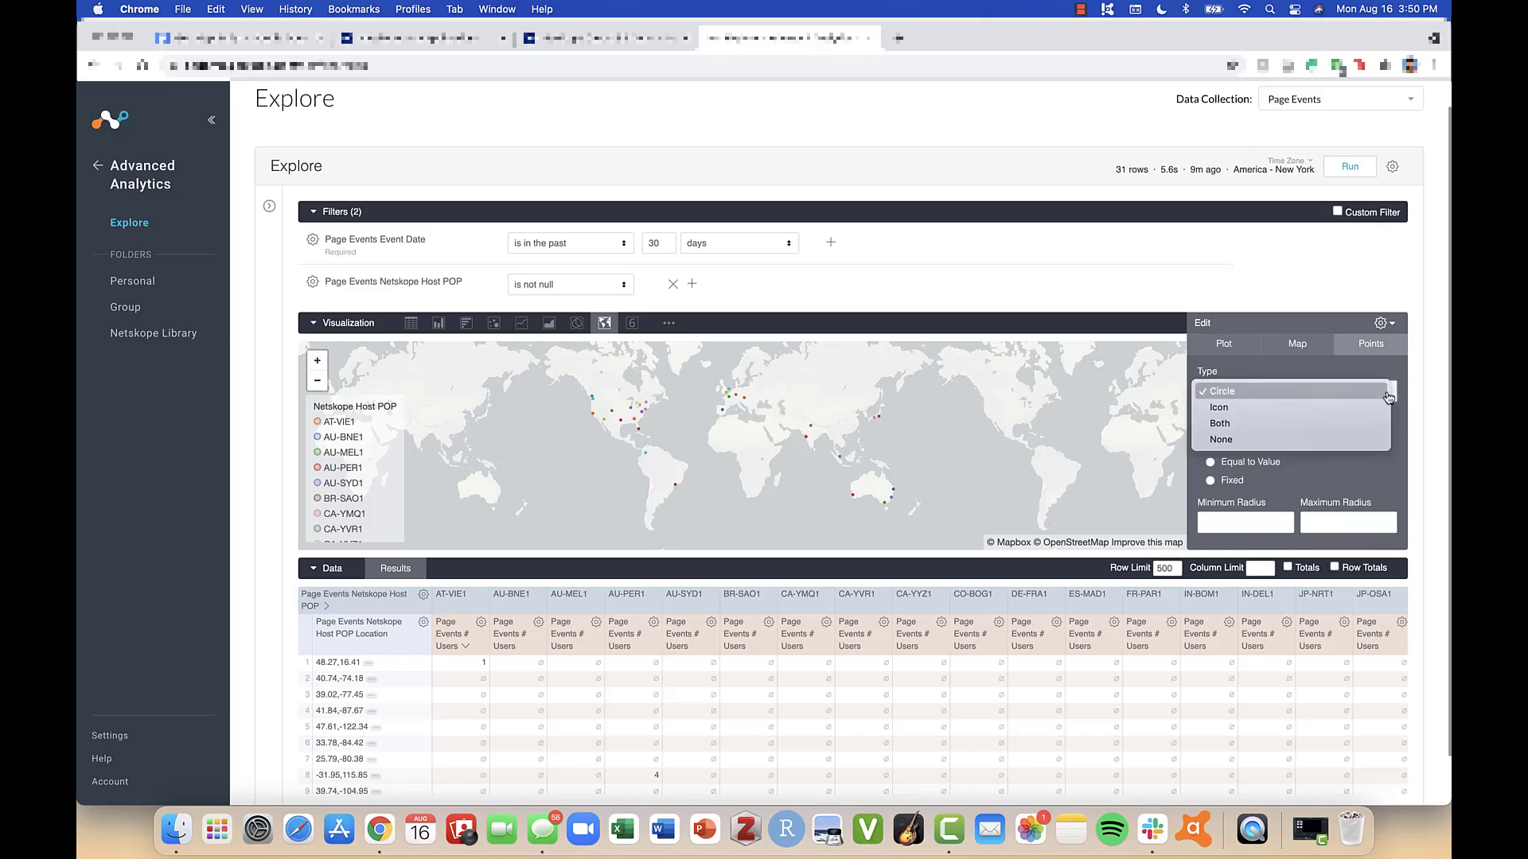
{"action": "left_click", "coordinate": [1388, 396]}
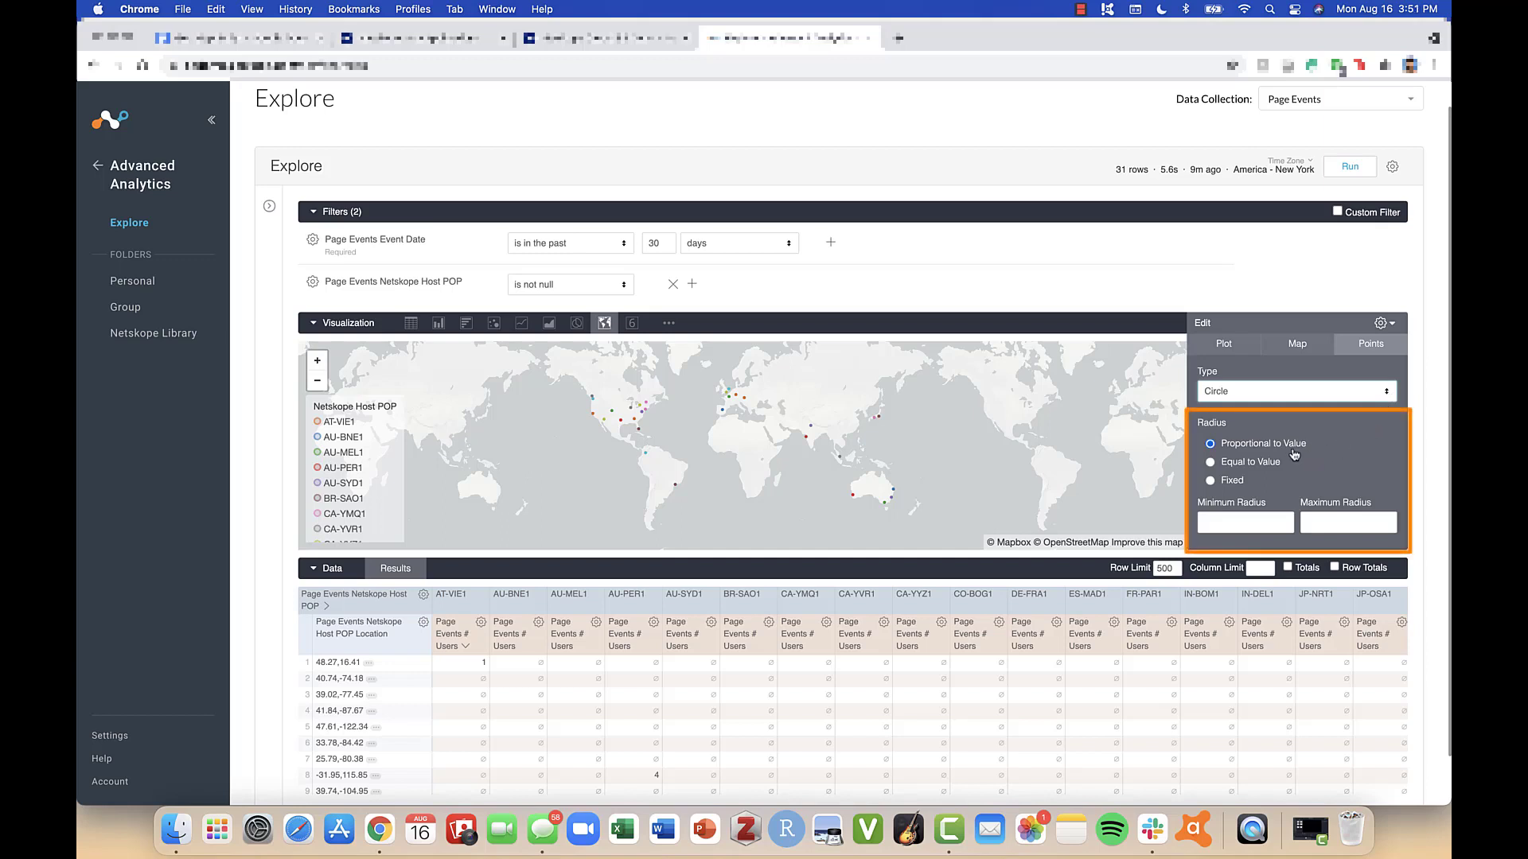
- Try the Equal to Value radius for the circle points, and set the radius to Fixed
{"action": "left_click", "coordinate": [1210, 462]}
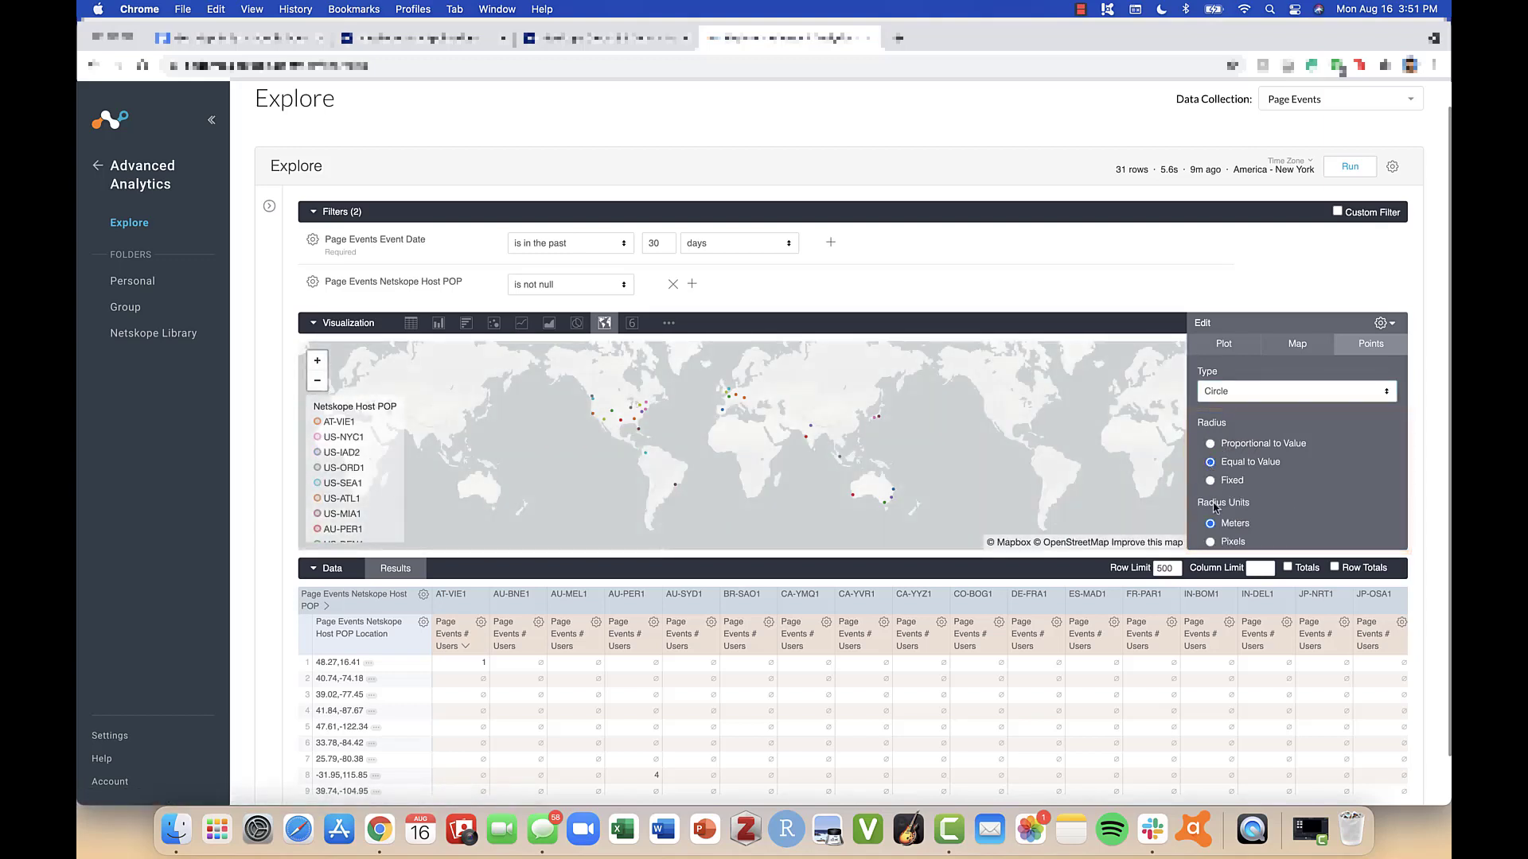
{"action": "scroll", "coordinate": [1214, 502], "scroll_direction": "down", "scroll_amount": 1}
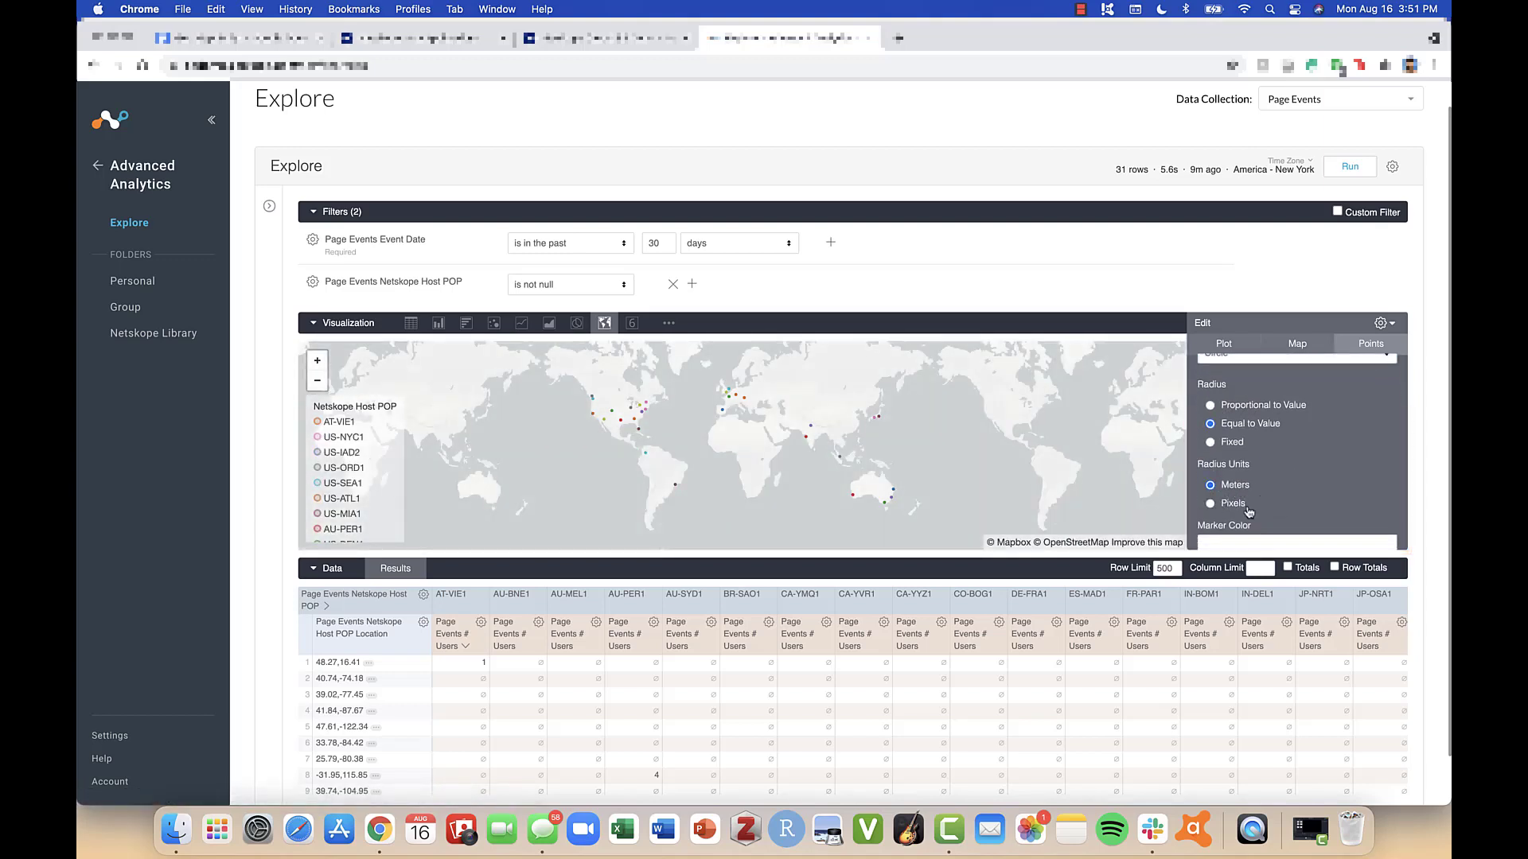
{"action": "left_click", "coordinate": [1210, 442]}
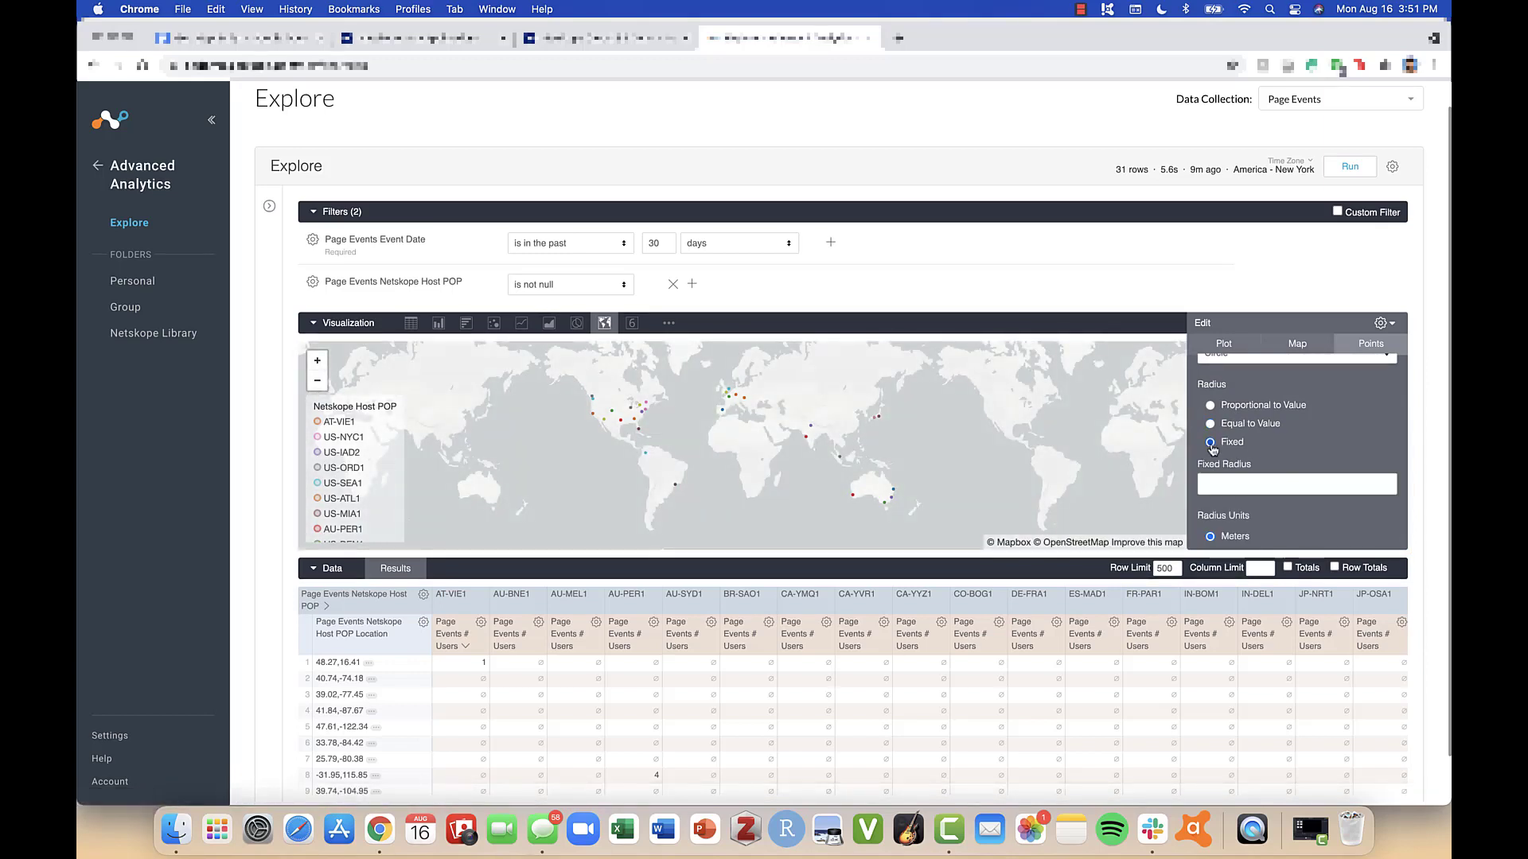
{"action": "scroll", "coordinate": [1357, 532], "scroll_direction": "down", "scroll_amount": 2}
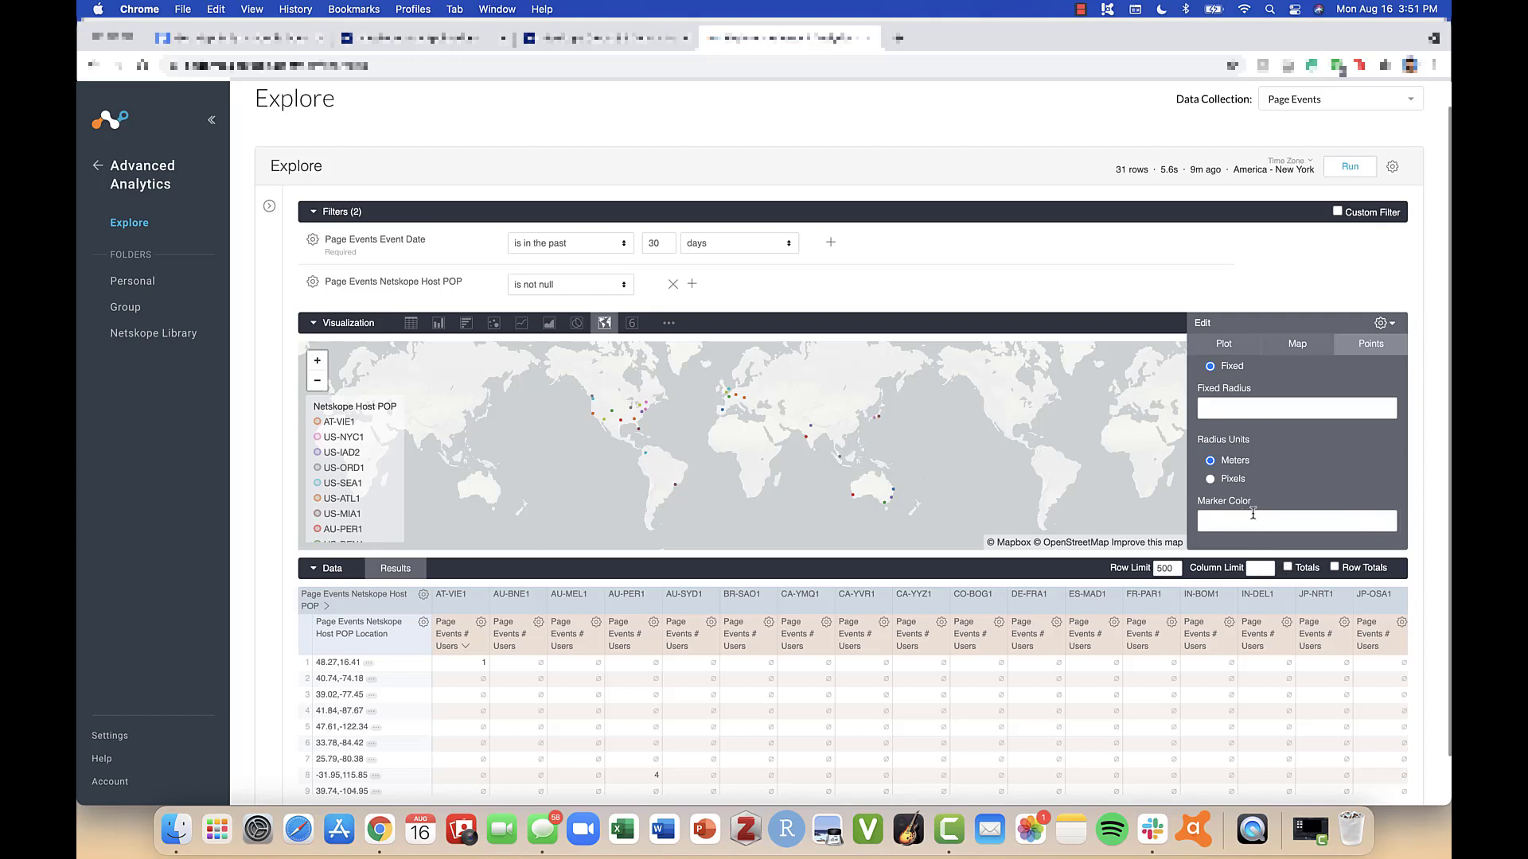
{"action": "scroll", "coordinate": [1251, 509], "scroll_direction": "up", "scroll_amount": 3}
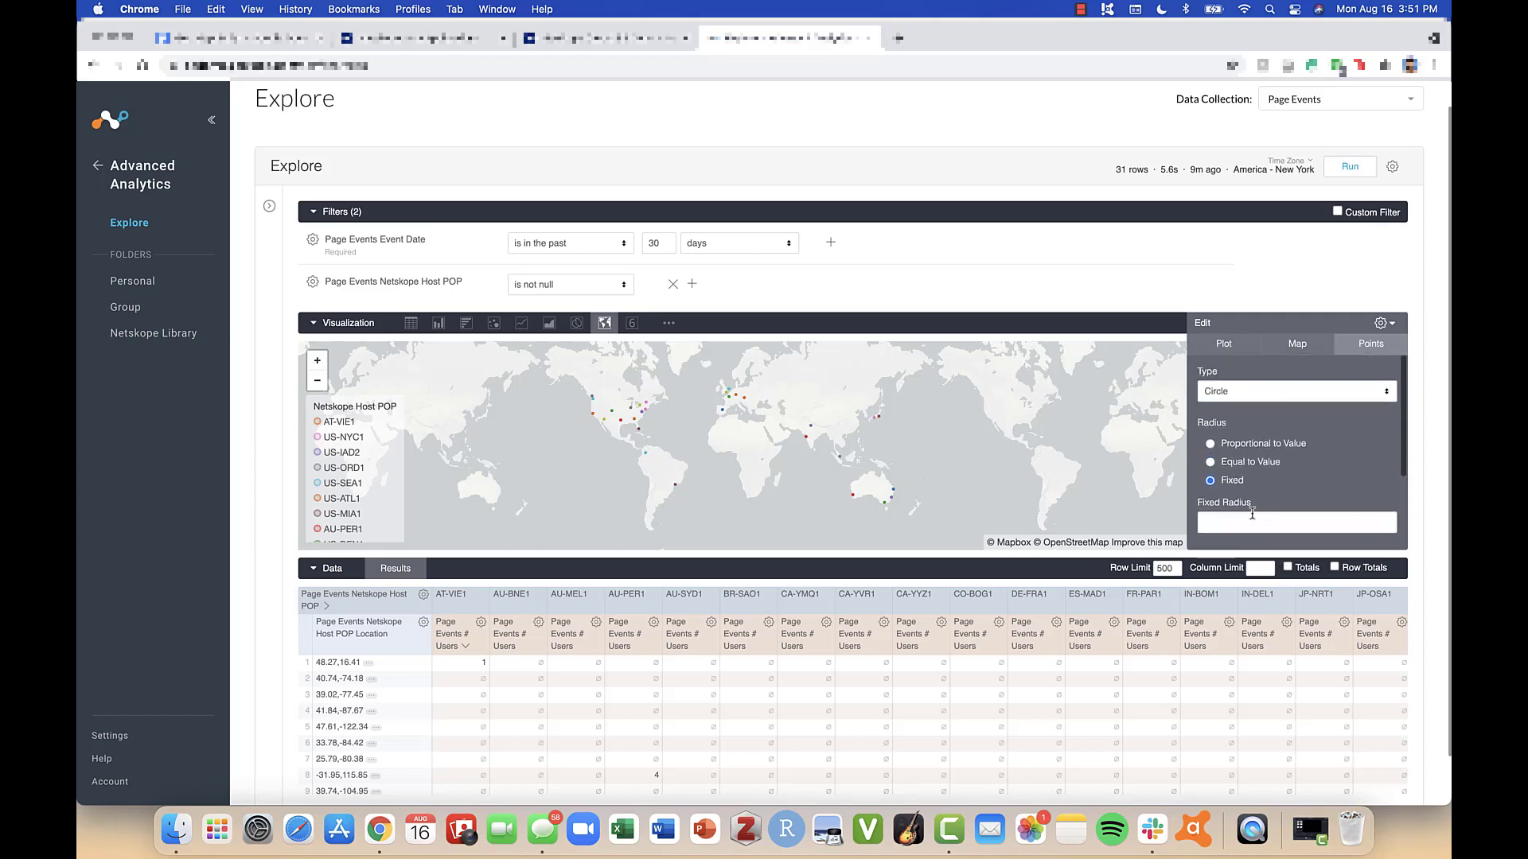
- Change the map's point type to Icon
{"action": "left_click", "coordinate": [1283, 392]}
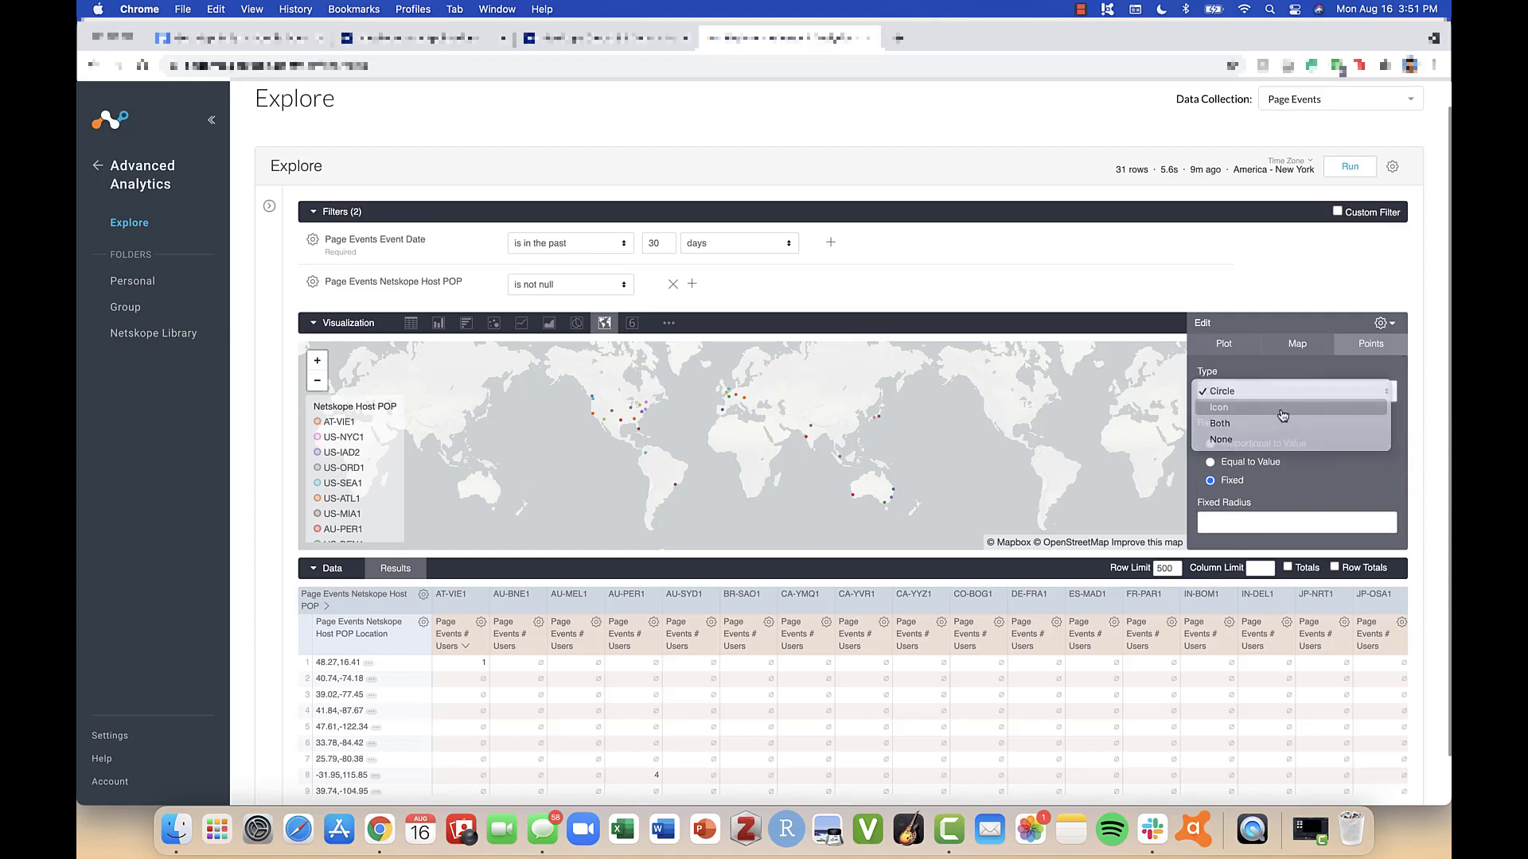
{"action": "left_click", "coordinate": [1277, 408]}
{"action": "left_click", "coordinate": [1276, 394]}
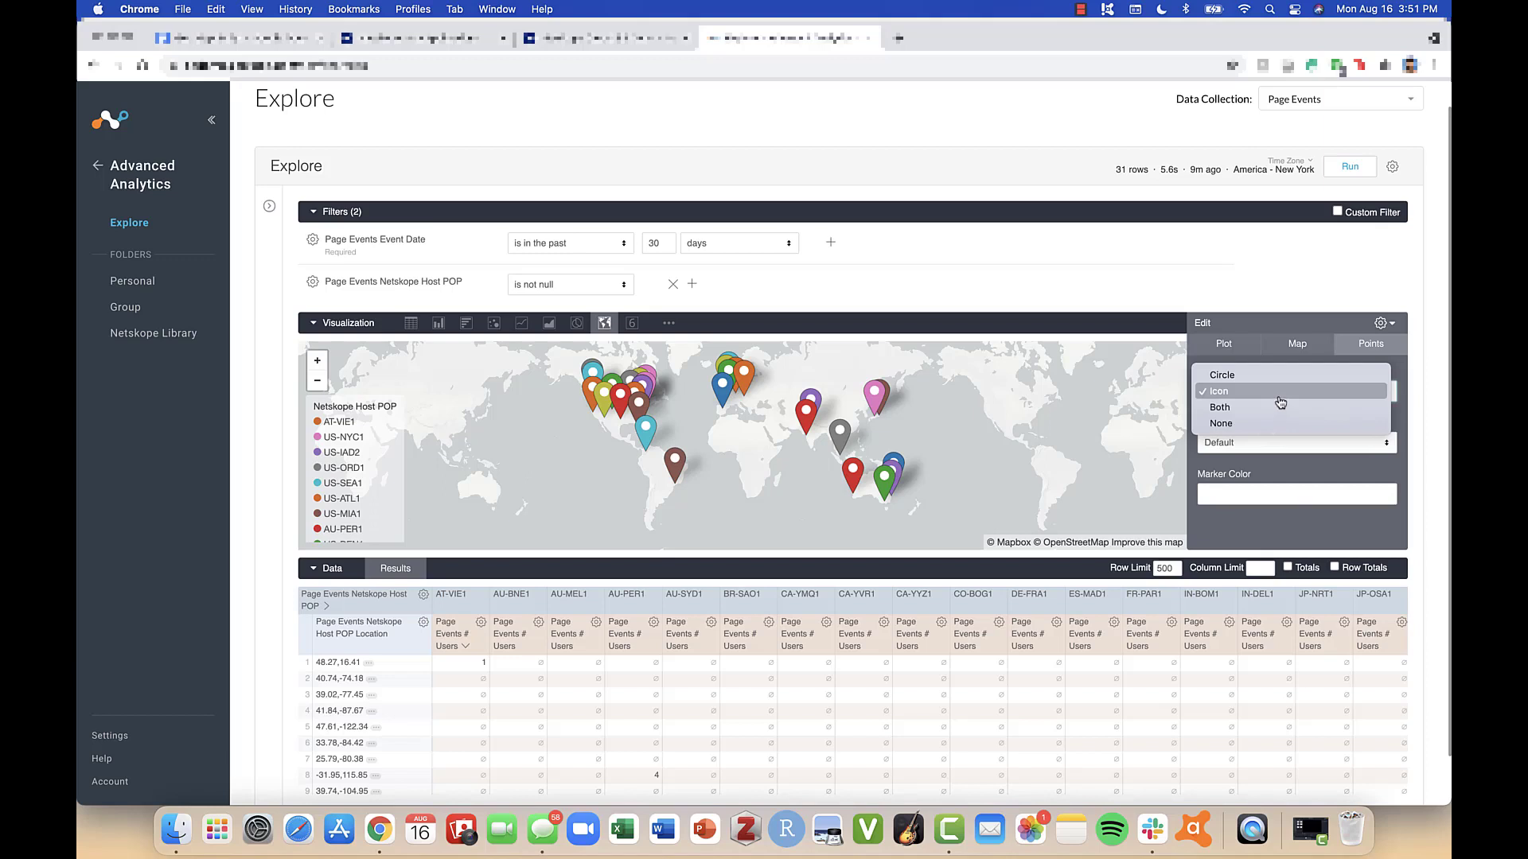
{"action": "left_click", "coordinate": [1279, 401]}
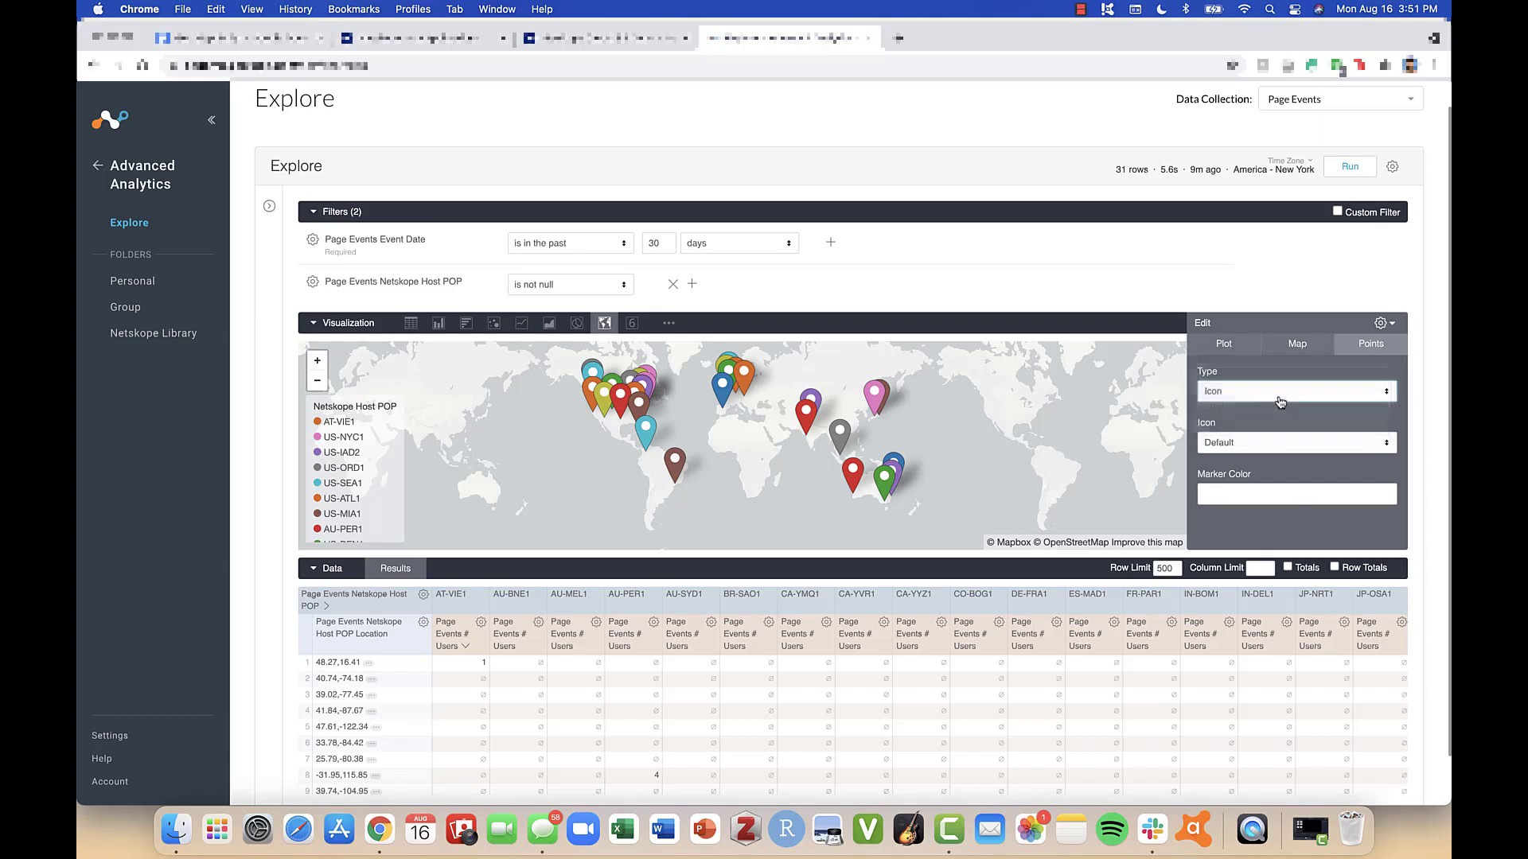
- Try the Airplane and Ambulance marker icons, and restore the Default icon
{"action": "left_click", "coordinate": [1289, 442]}
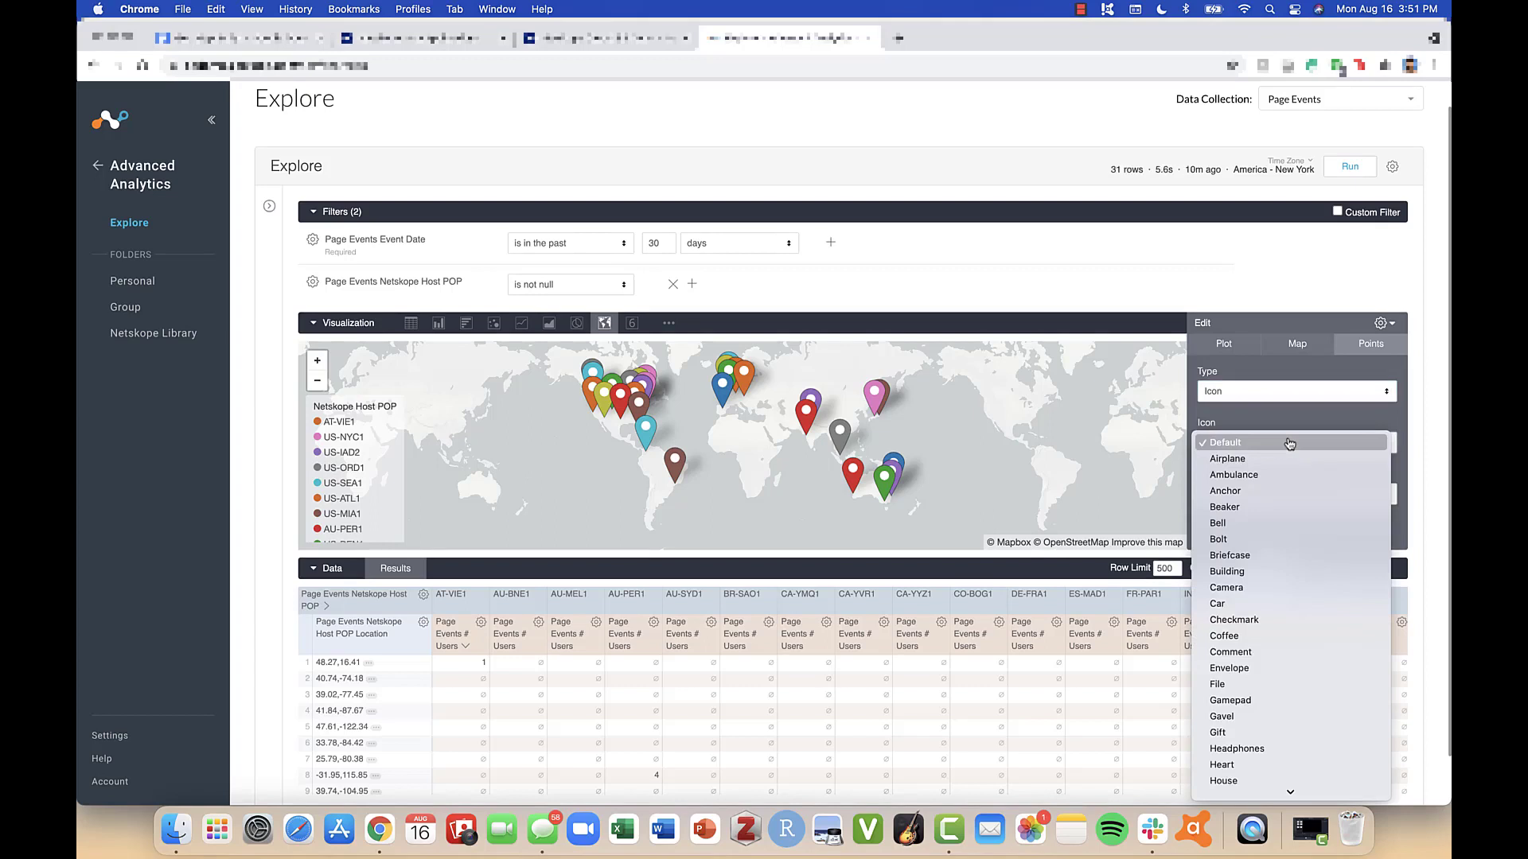
{"action": "left_click", "coordinate": [1289, 459]}
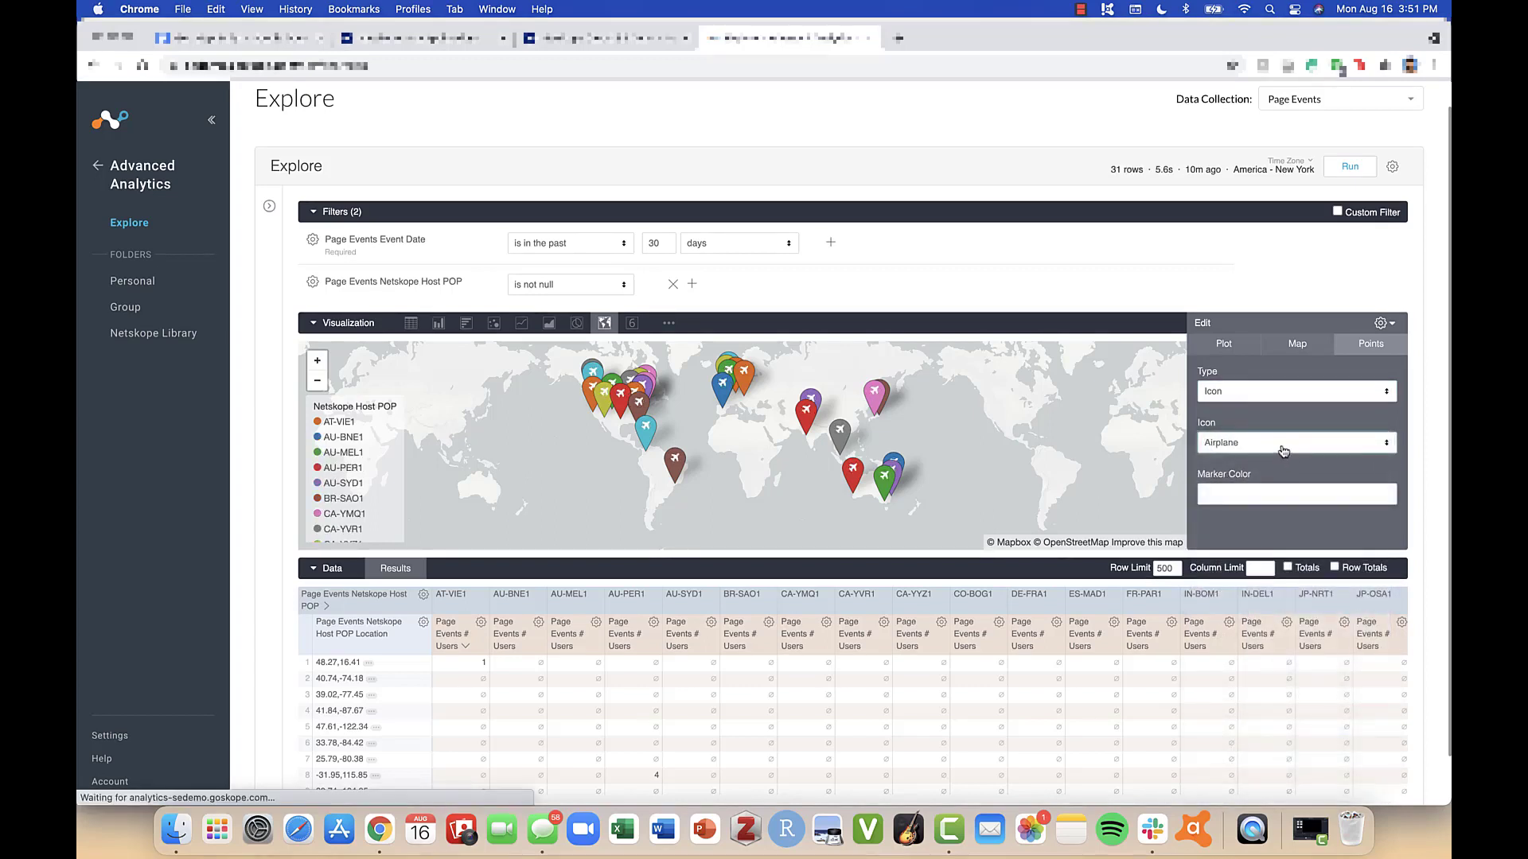
{"action": "left_click", "coordinate": [1283, 446]}
{"action": "left_click", "coordinate": [1282, 459]}
{"action": "left_click", "coordinate": [1281, 443]}
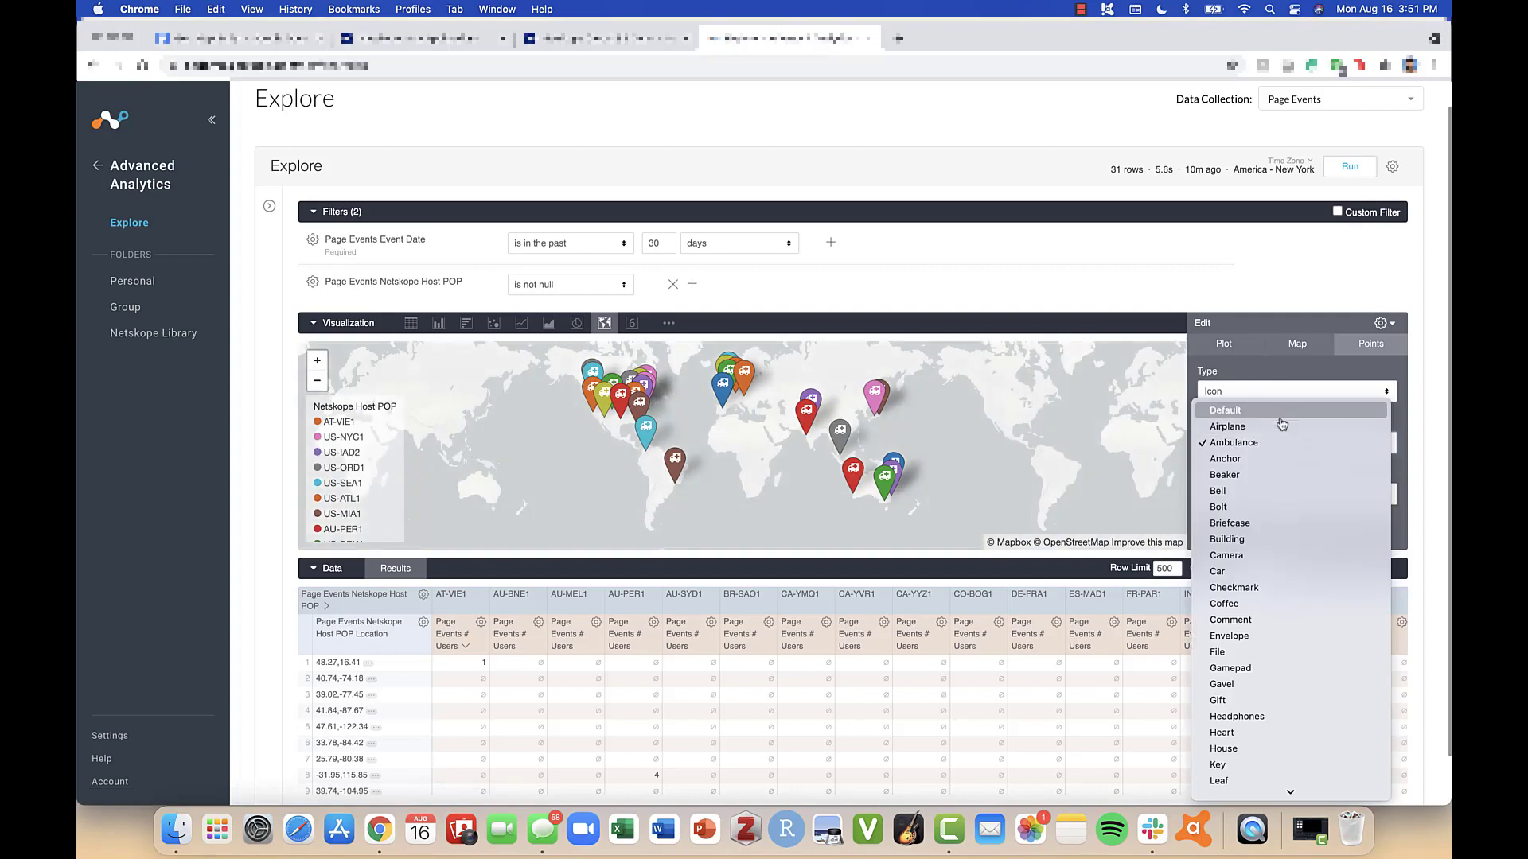
{"action": "left_click", "coordinate": [1282, 409]}
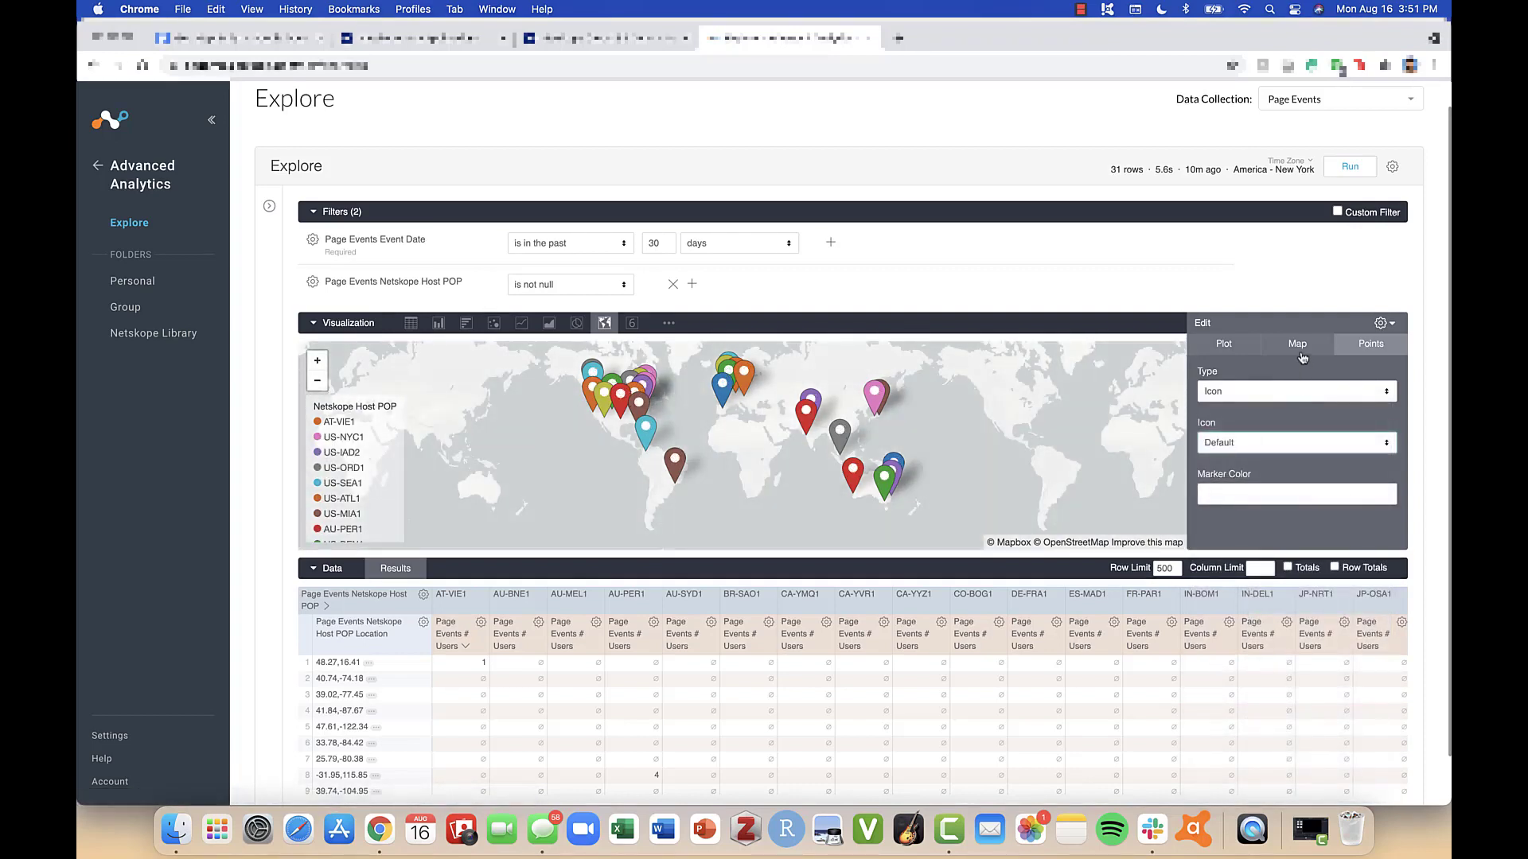
- Open the map settings and review the available map styles
{"action": "left_click", "coordinate": [1300, 350]}
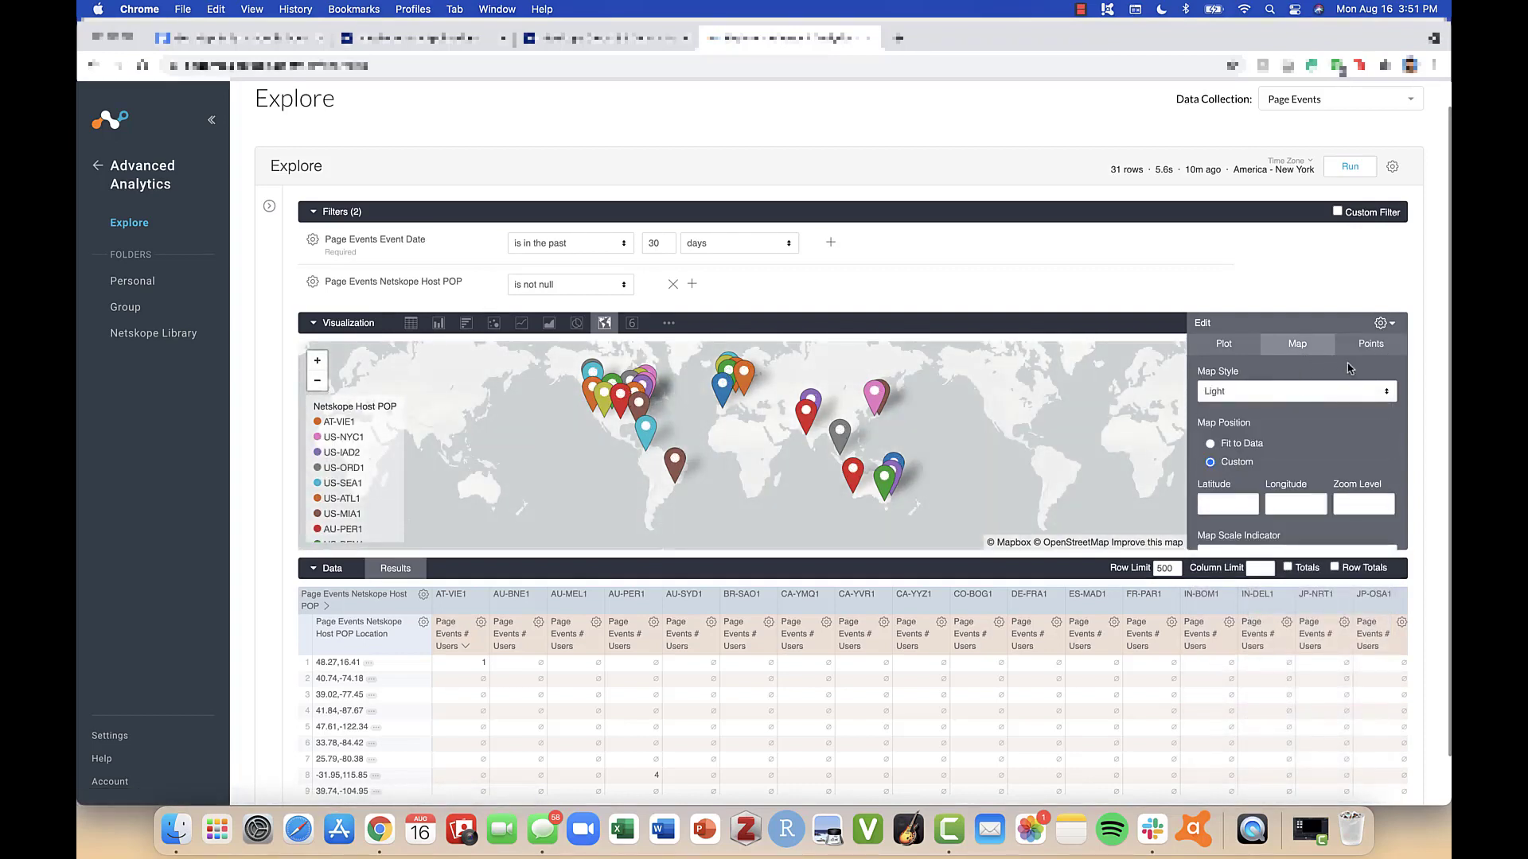
{"action": "left_click", "coordinate": [1394, 393]}
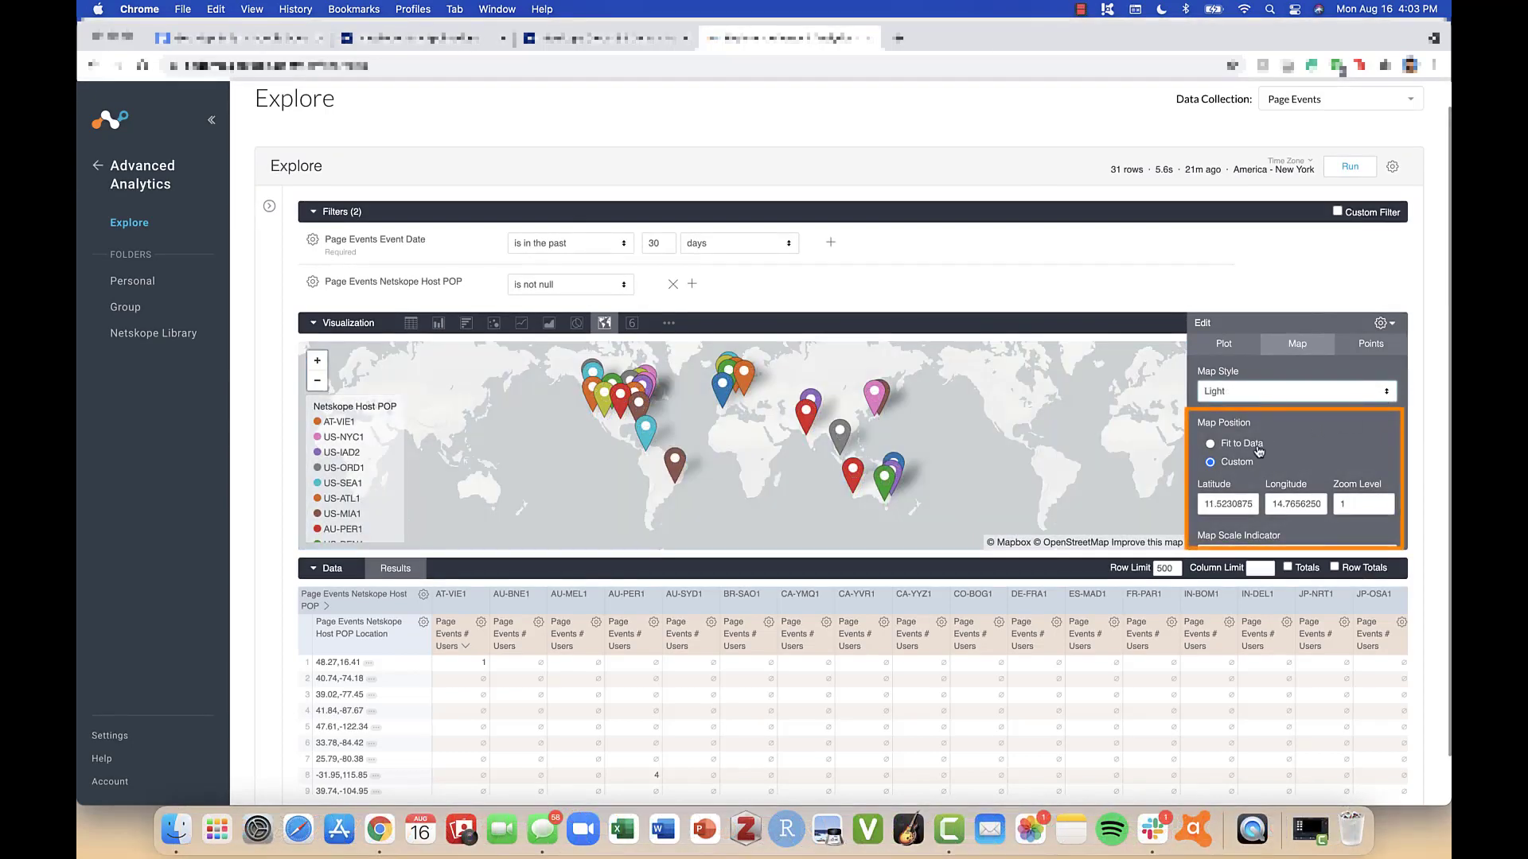
- Try the Fit to Data map position against the Custom one, and leave the position set to Custom
{"action": "left_click", "coordinate": [1209, 444]}
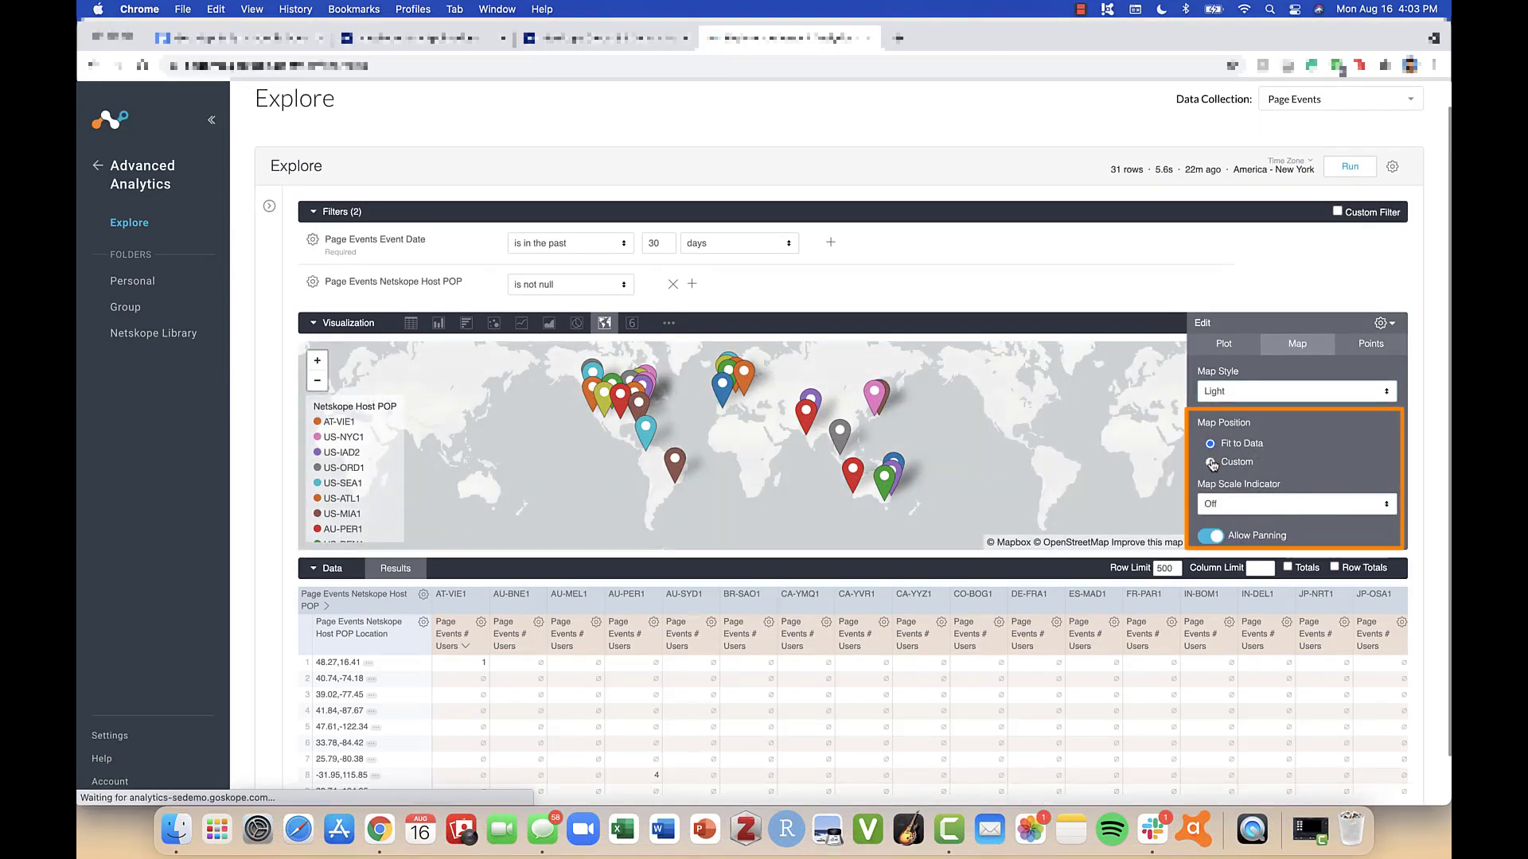
{"action": "left_click", "coordinate": [1210, 461]}
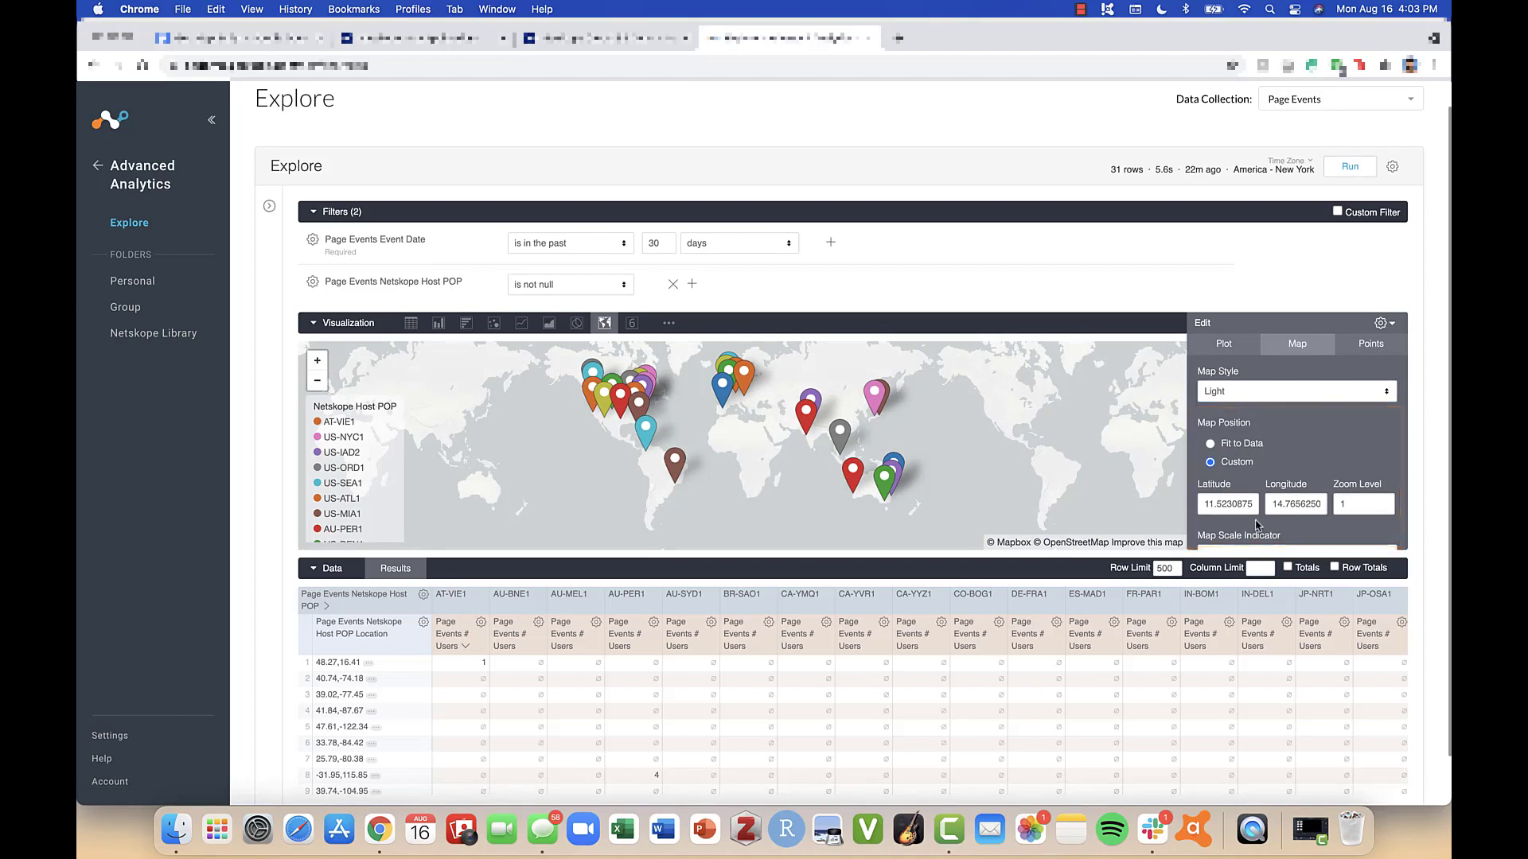
{"action": "left_click", "coordinate": [1211, 445]}
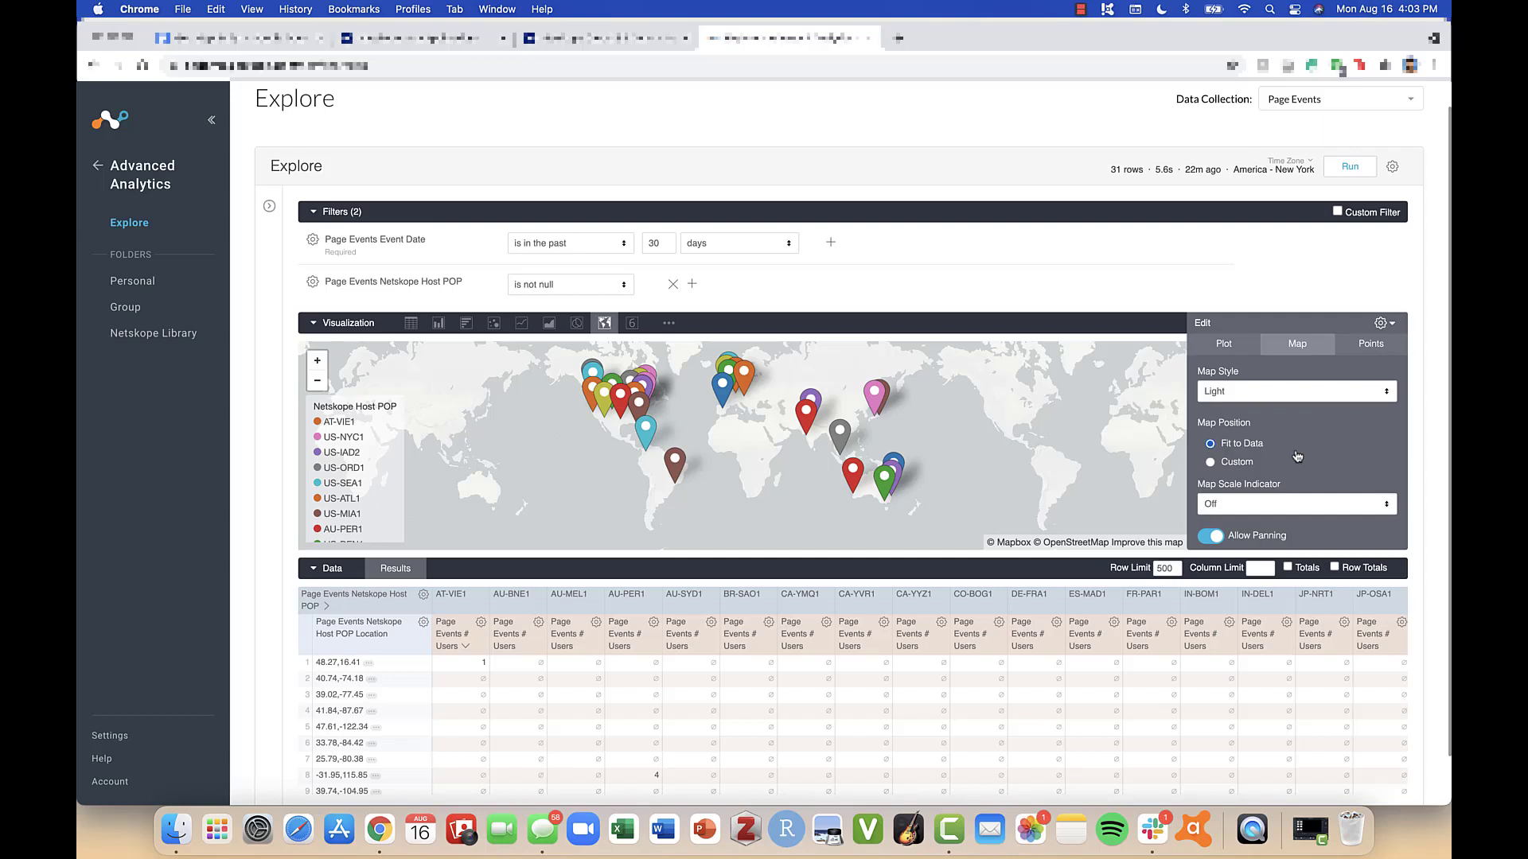
{"action": "scroll", "coordinate": [1296, 457], "scroll_direction": "down", "scroll_amount": 1}
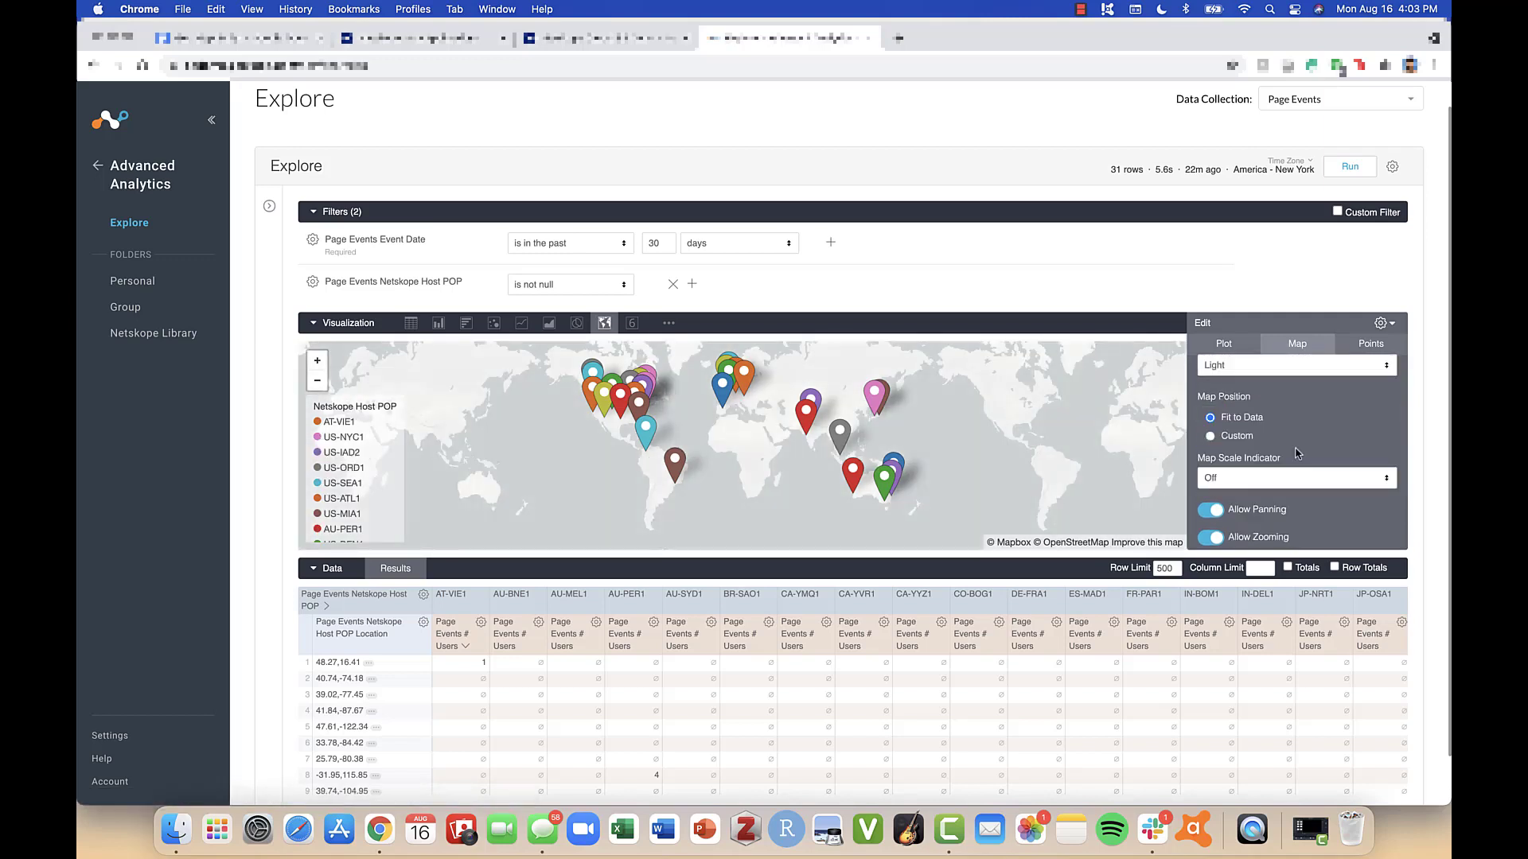
{"action": "left_click", "coordinate": [1210, 436]}
- Try the Metric and Imperial map scale indicators, and set the indicator to Metric & Imperial
{"action": "scroll", "coordinate": [1291, 446], "scroll_direction": "down", "scroll_amount": 3}
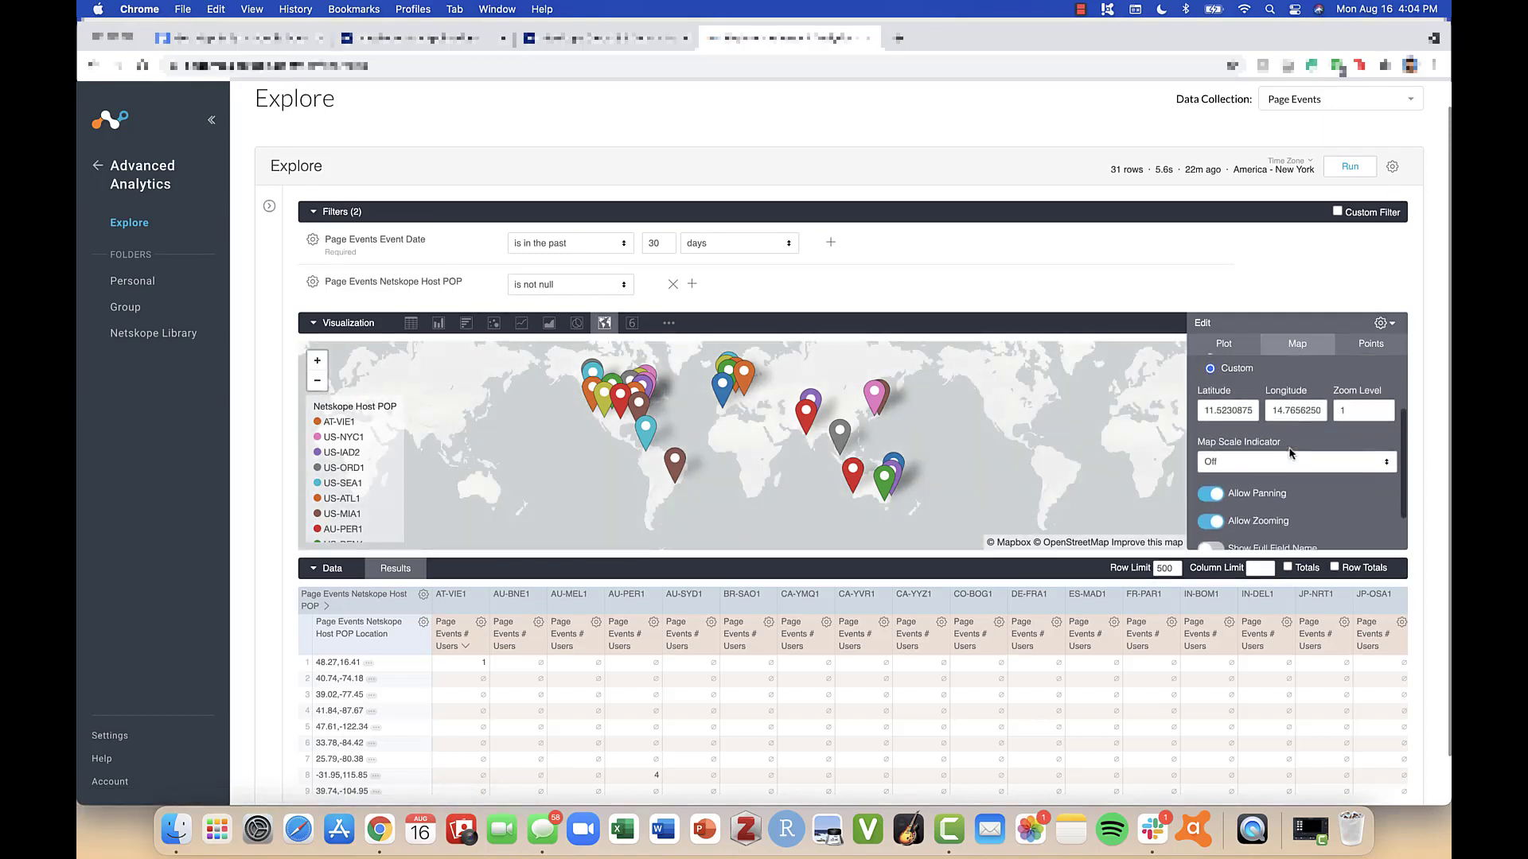
{"action": "left_click", "coordinate": [1296, 410]}
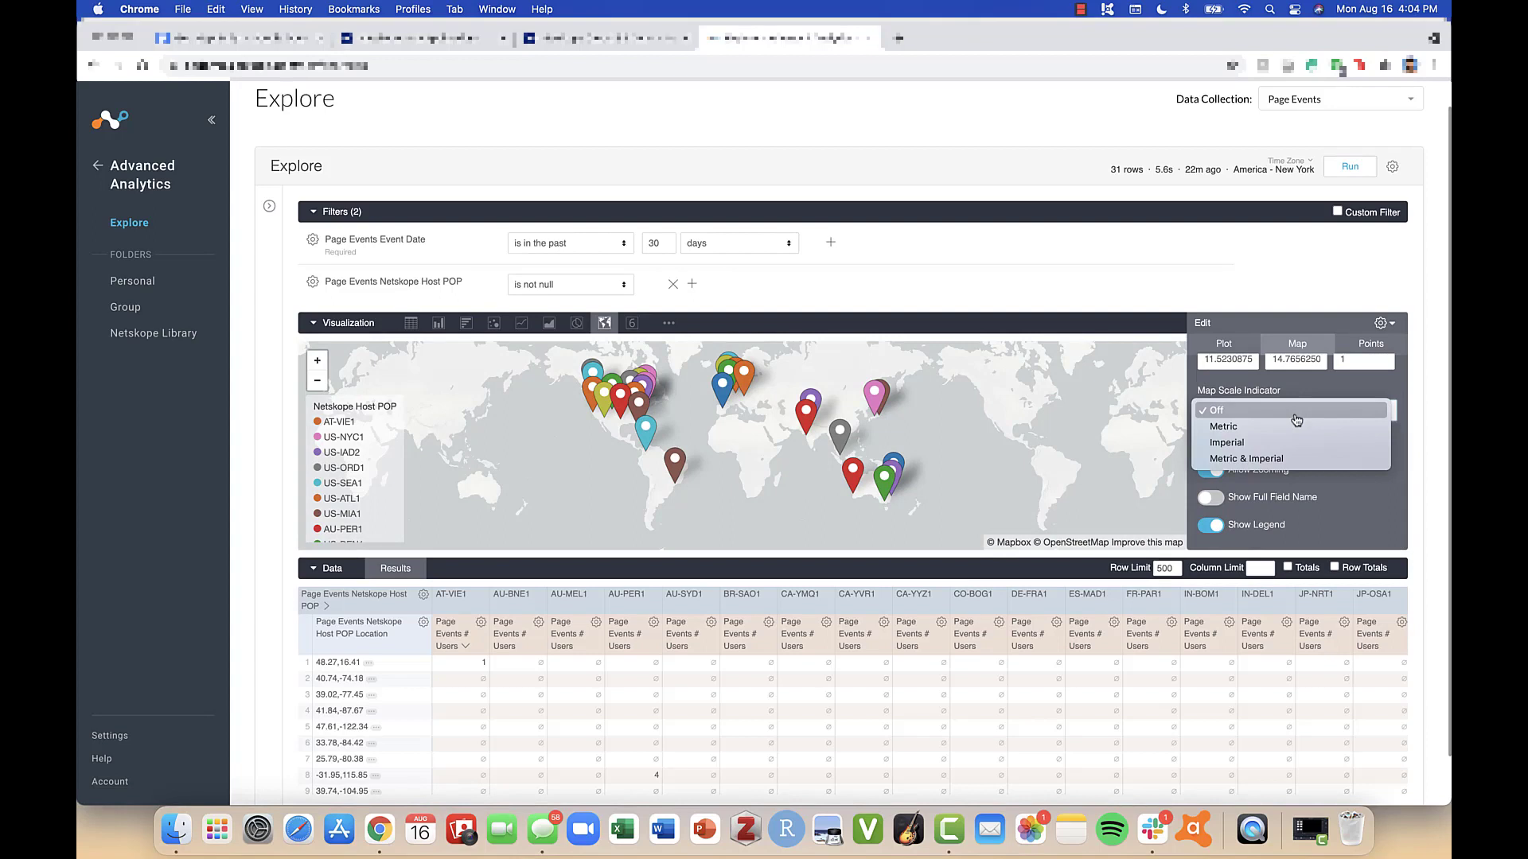
{"action": "left_click", "coordinate": [1297, 429]}
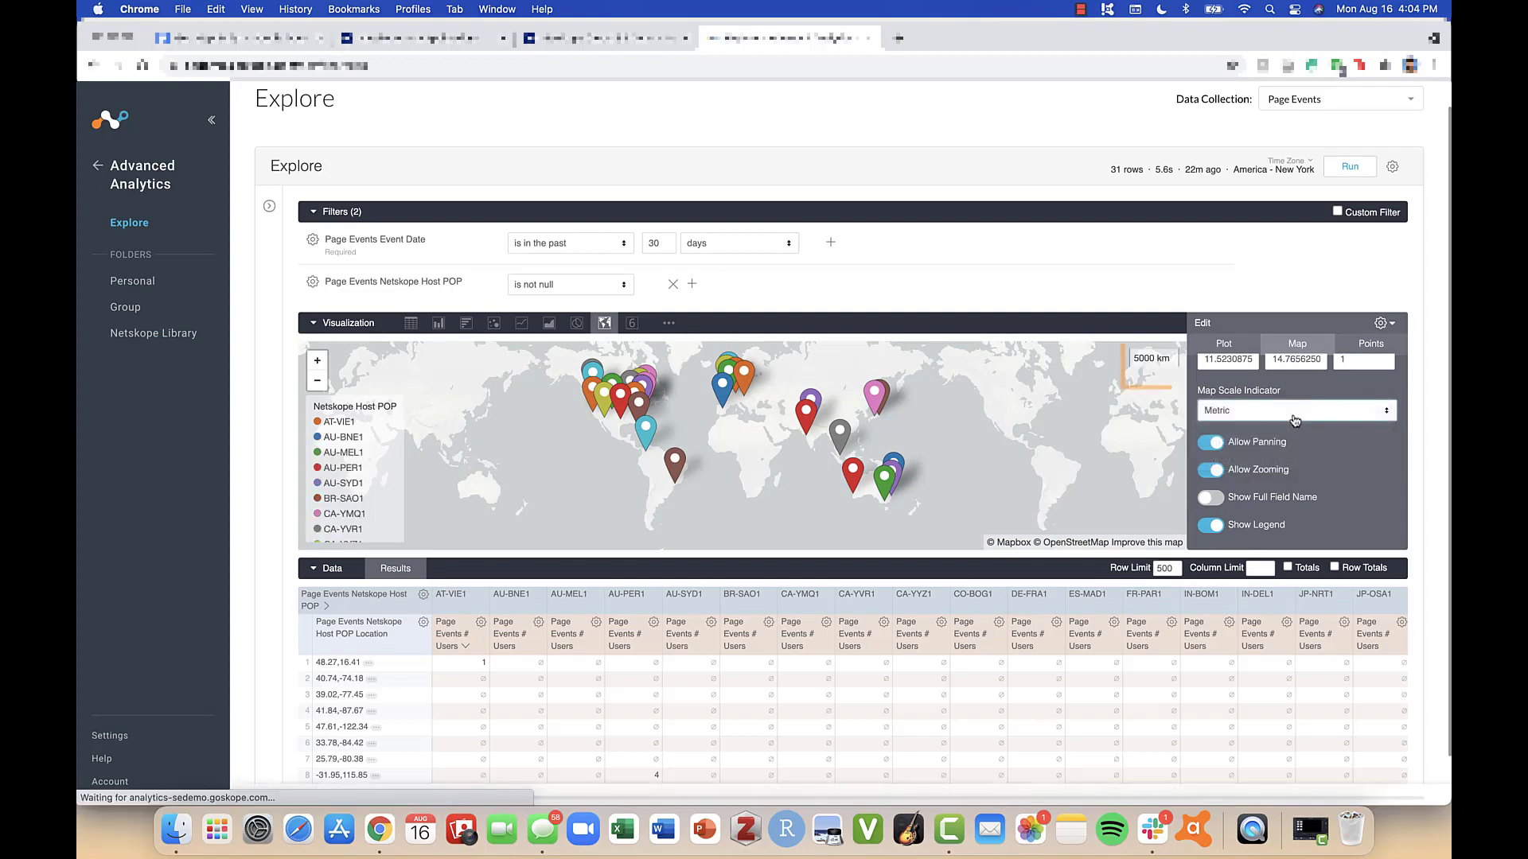
{"action": "left_click", "coordinate": [1297, 410]}
{"action": "left_click", "coordinate": [1293, 427]}
{"action": "left_click", "coordinate": [1290, 411]}
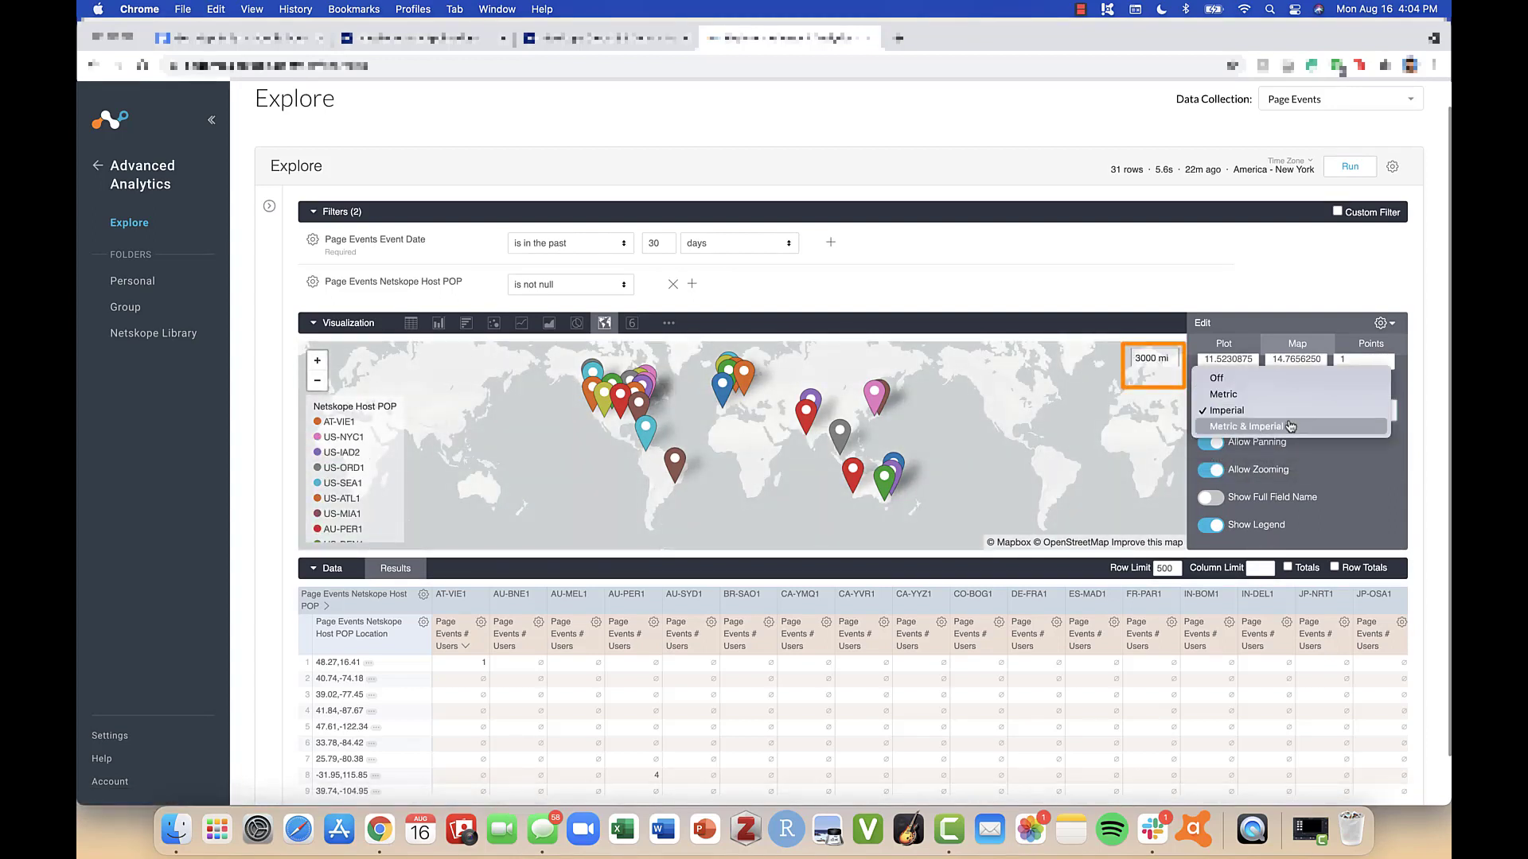
{"action": "left_click", "coordinate": [1290, 430]}
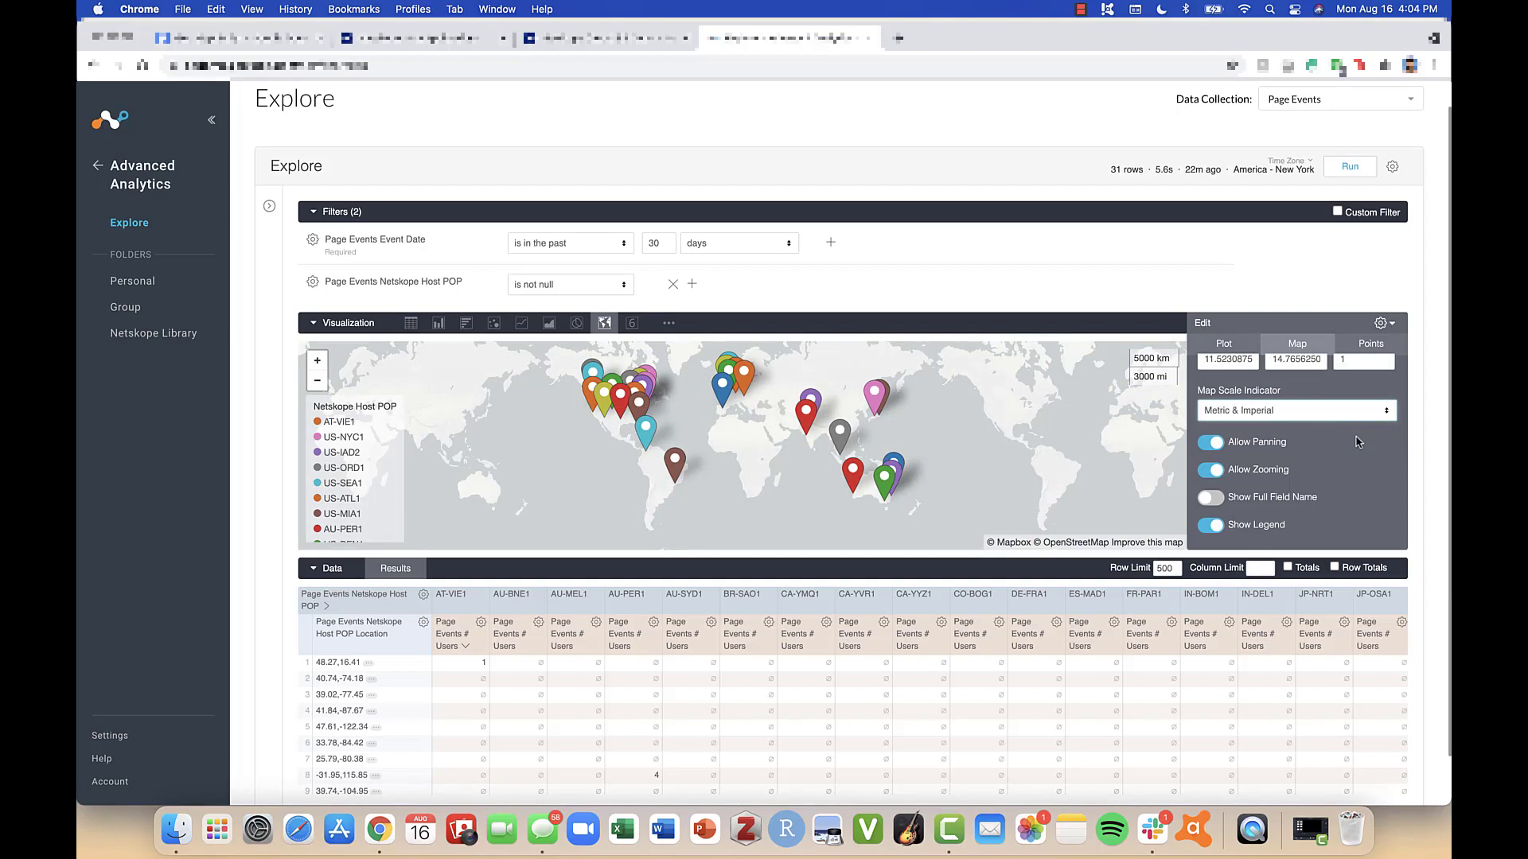
- Pan the world map slightly, and try disabling Allow Panning and Allow Zooming one at a time, re-enabling each
{"action": "mouse_move", "coordinate": [1066, 468]}
{"action": "left_mouse_down"}
{"action": "mouse_move", "coordinate": [1106, 469]}
{"action": "mouse_move", "coordinate": [985, 480]}
{"action": "mouse_move", "coordinate": [1069, 476]}
{"action": "left_mouse_up"}
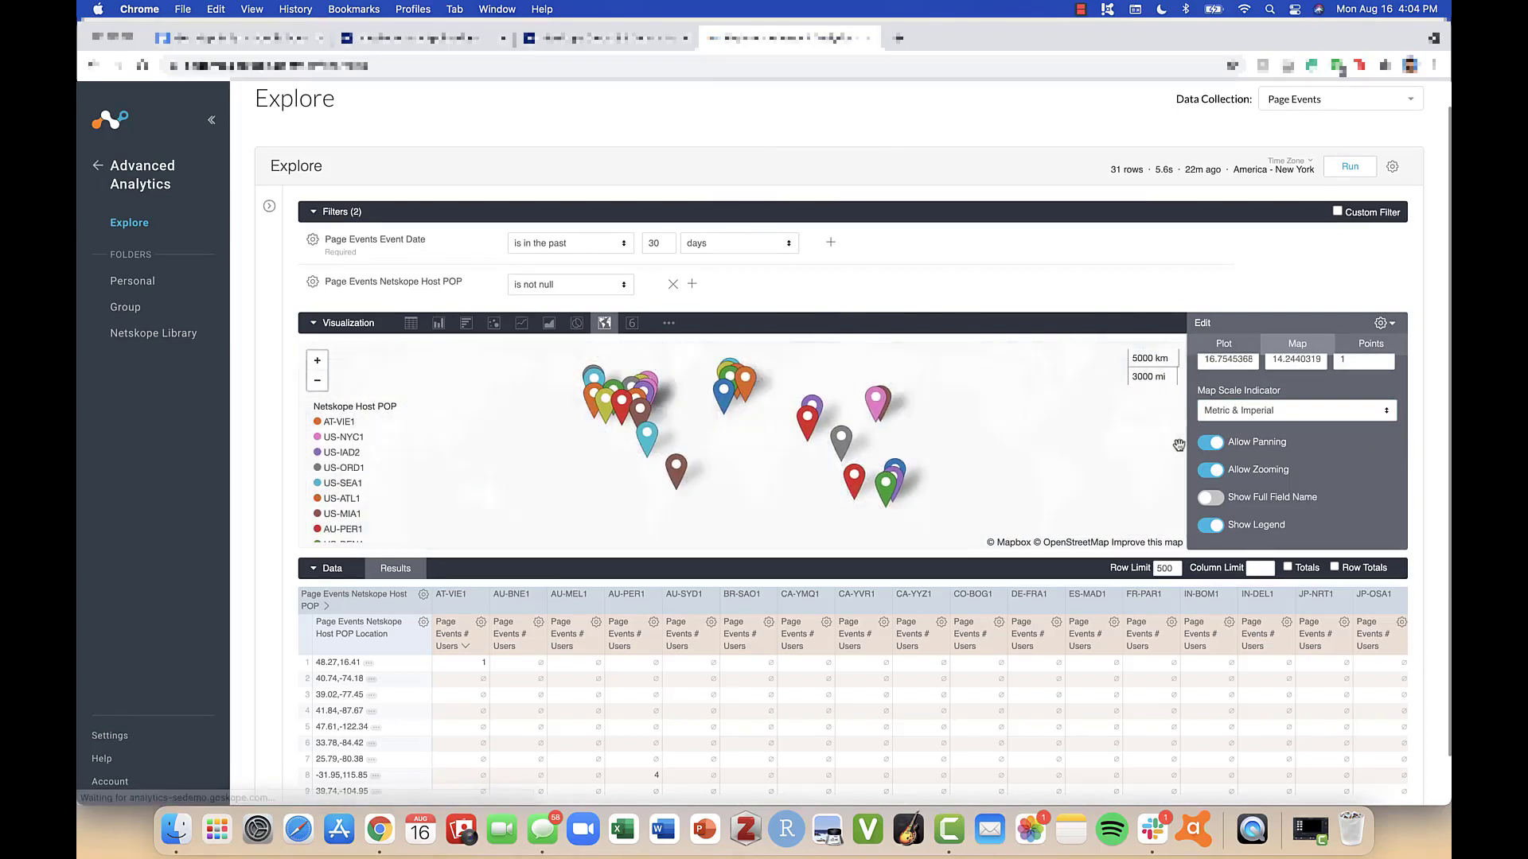
{"action": "left_click", "coordinate": [1210, 443]}
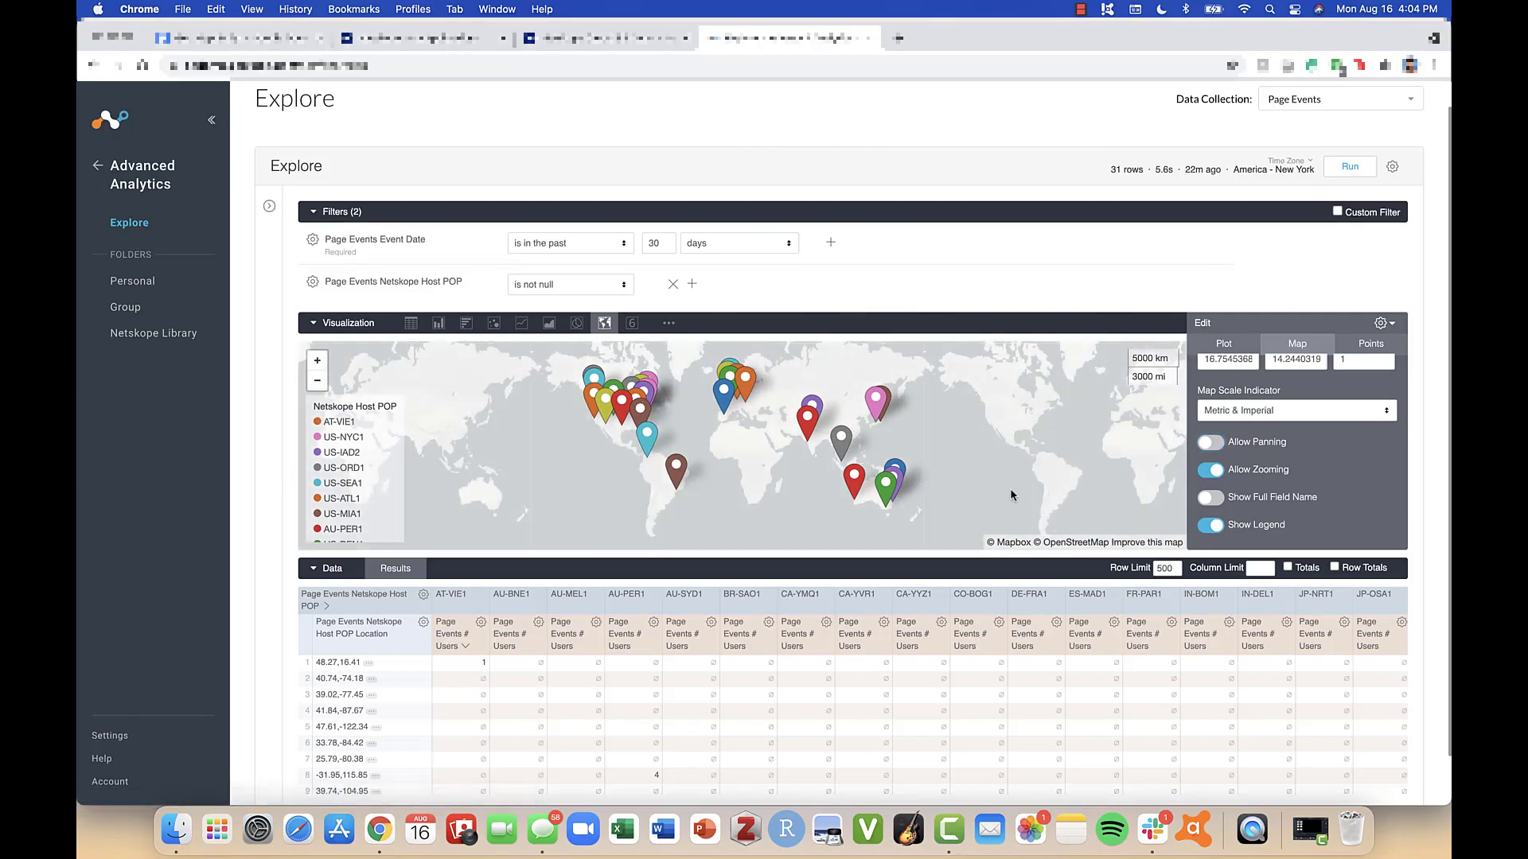
{"action": "left_click", "coordinate": [1210, 443]}
{"action": "left_click", "coordinate": [1211, 470]}
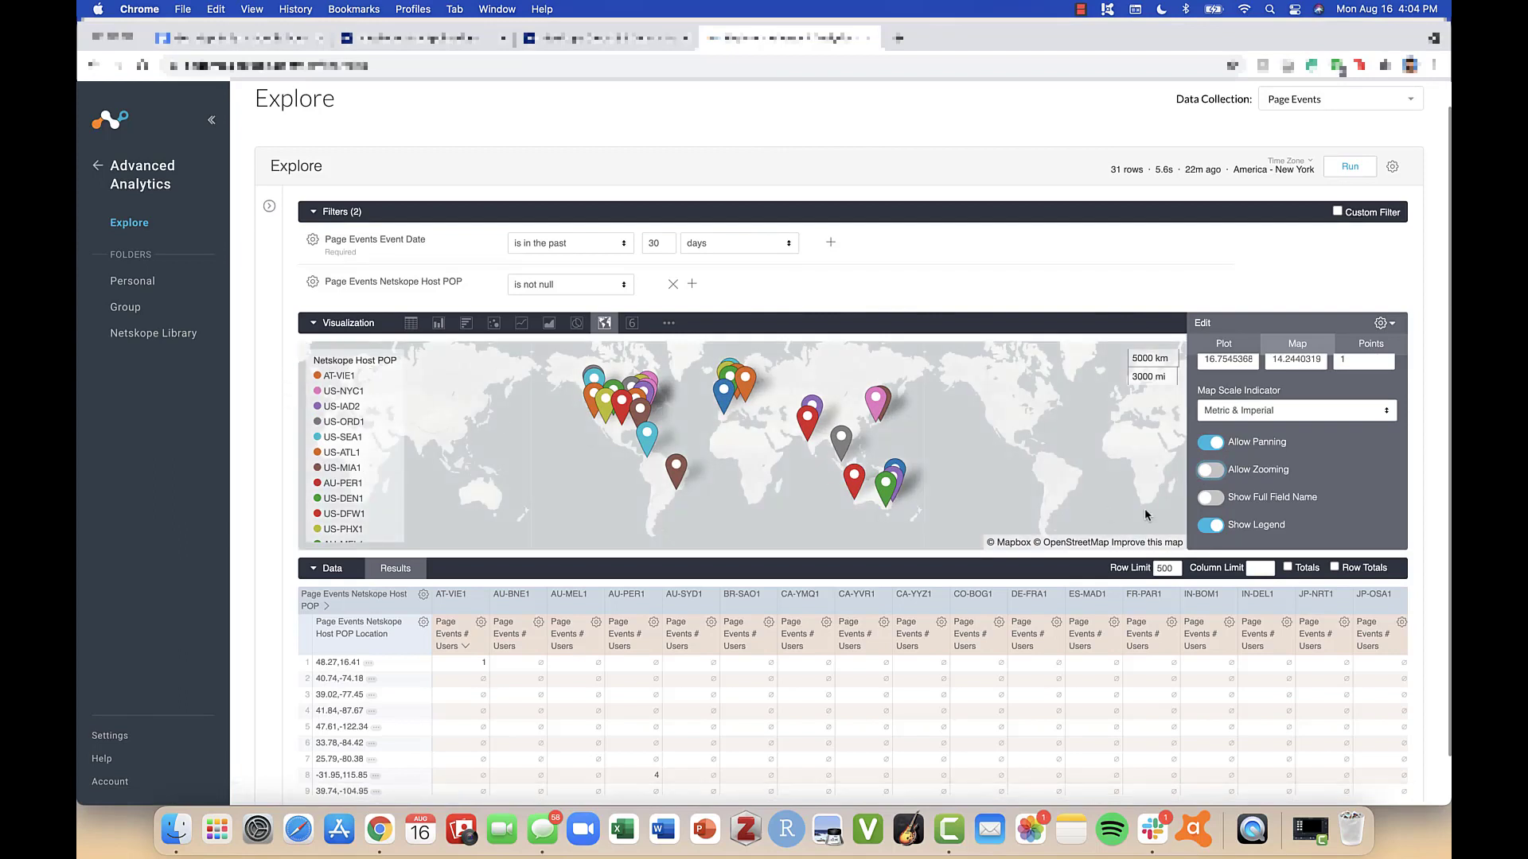
{"action": "left_click", "coordinate": [1211, 470]}
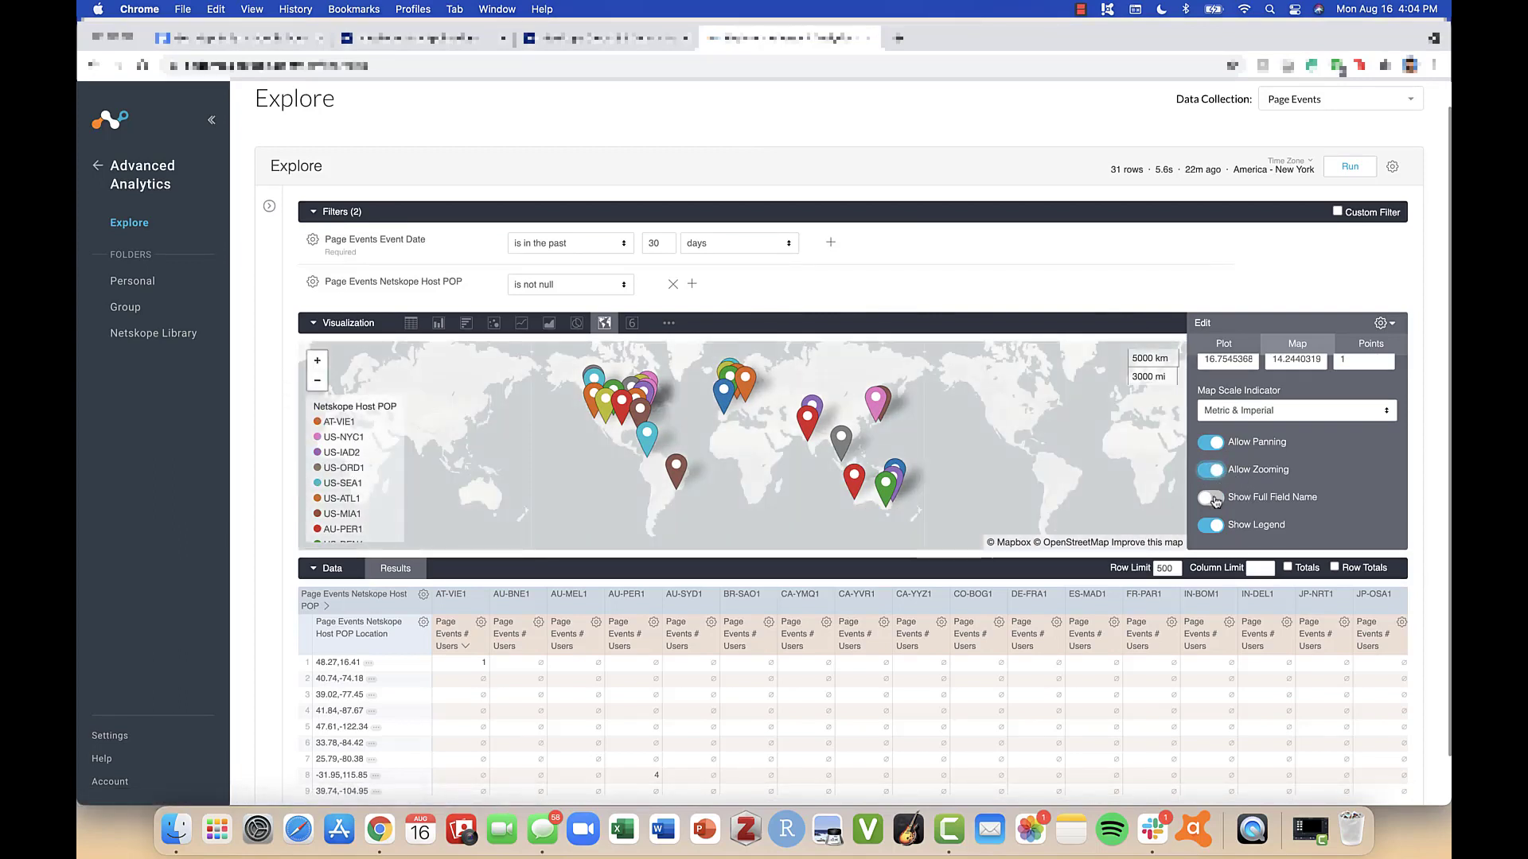
- Enable Show Full Field Name for the map legend, and switch Show Legend off and back on
{"action": "left_click", "coordinate": [1211, 497]}
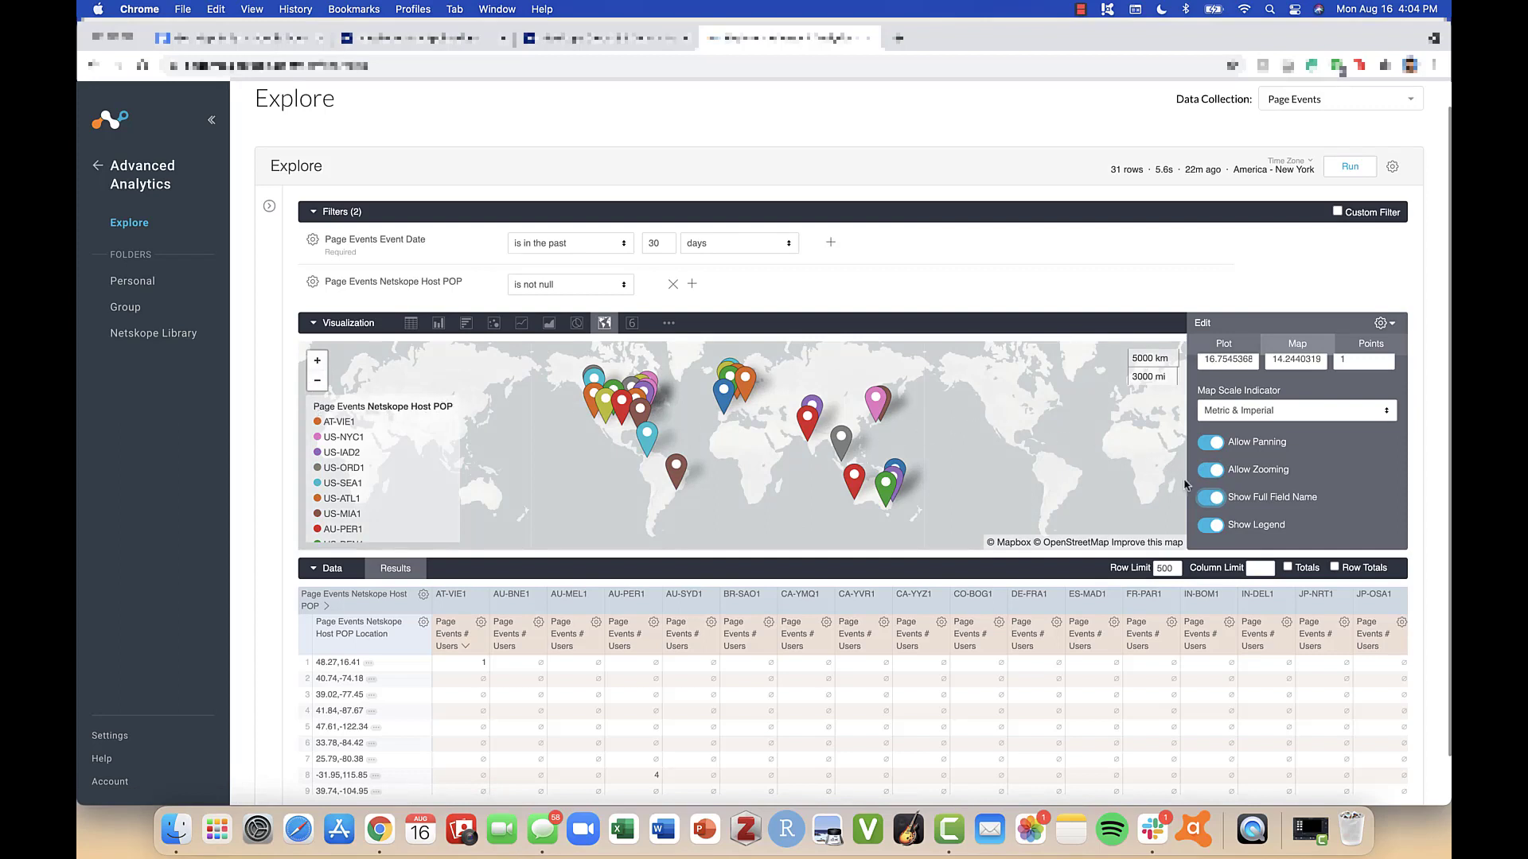
{"action": "left_click", "coordinate": [1211, 526]}
{"action": "left_click", "coordinate": [1211, 525]}
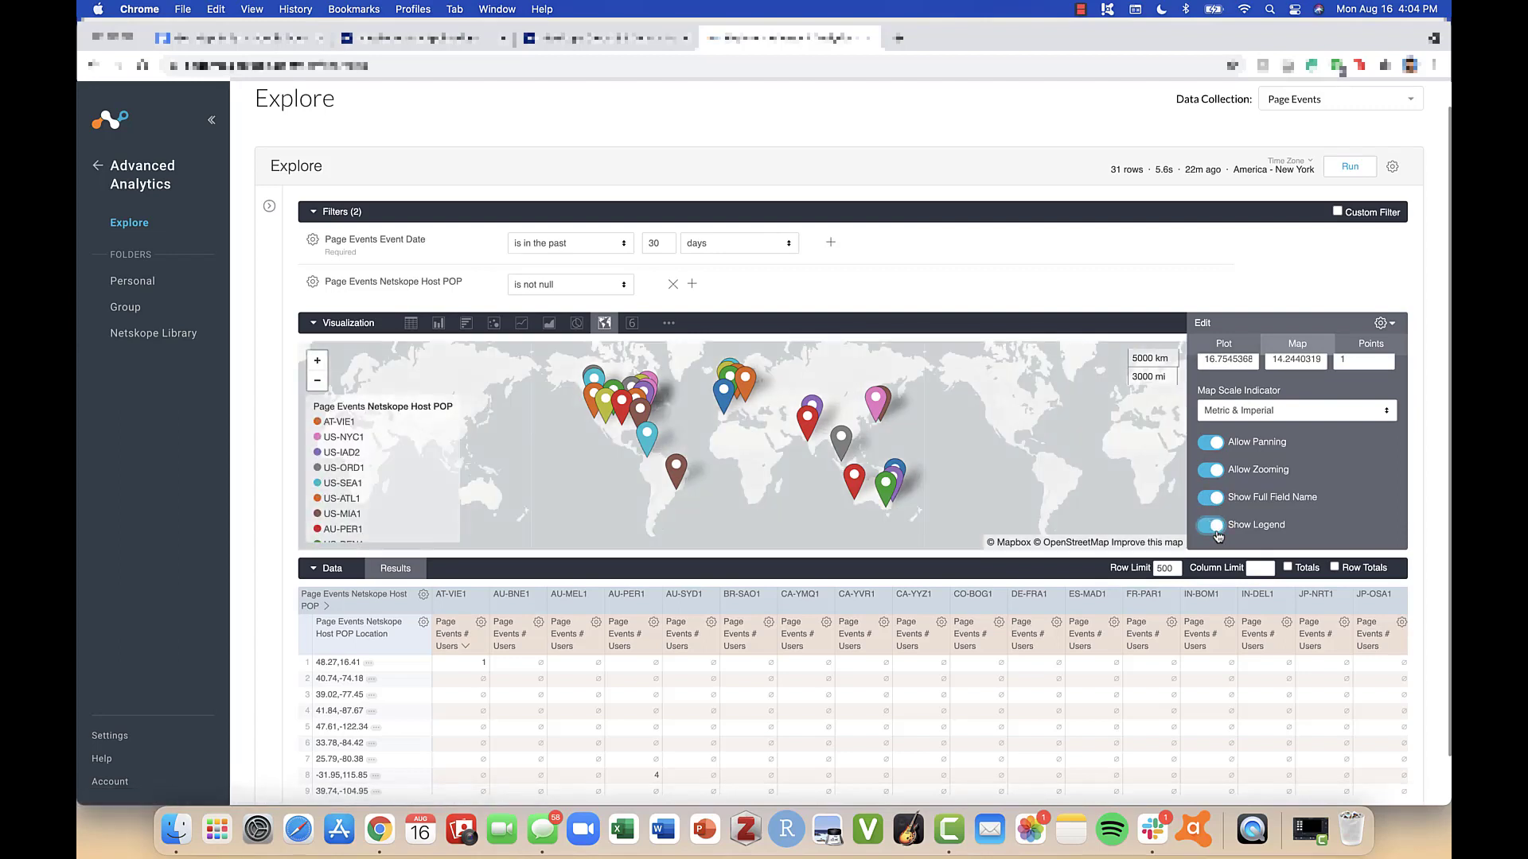